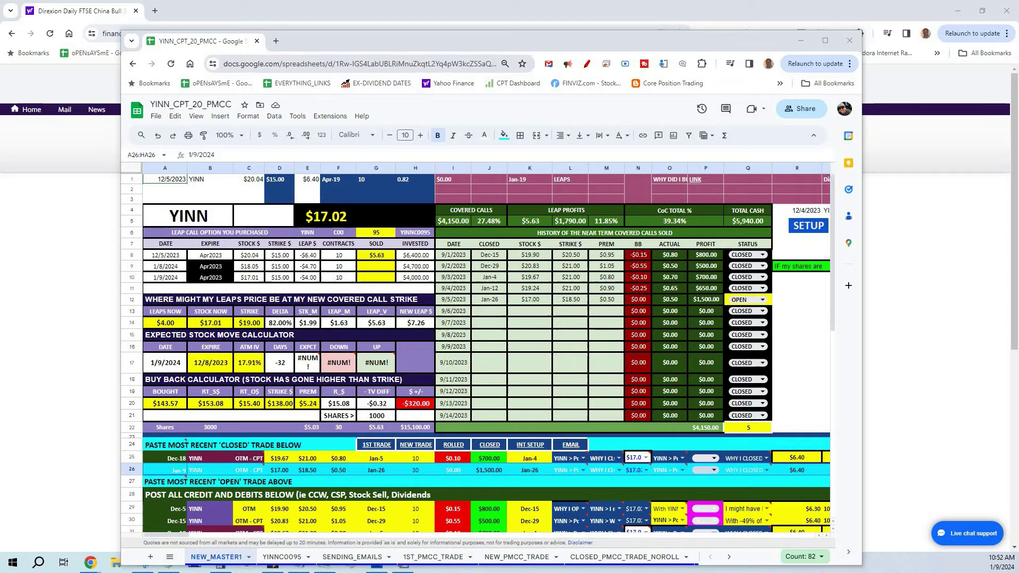
Step: Switch from the YINN_CPT_20_PMCC tracker to the Yahoo Finance YINN chart quoting 17.05
key("alt+Tab")
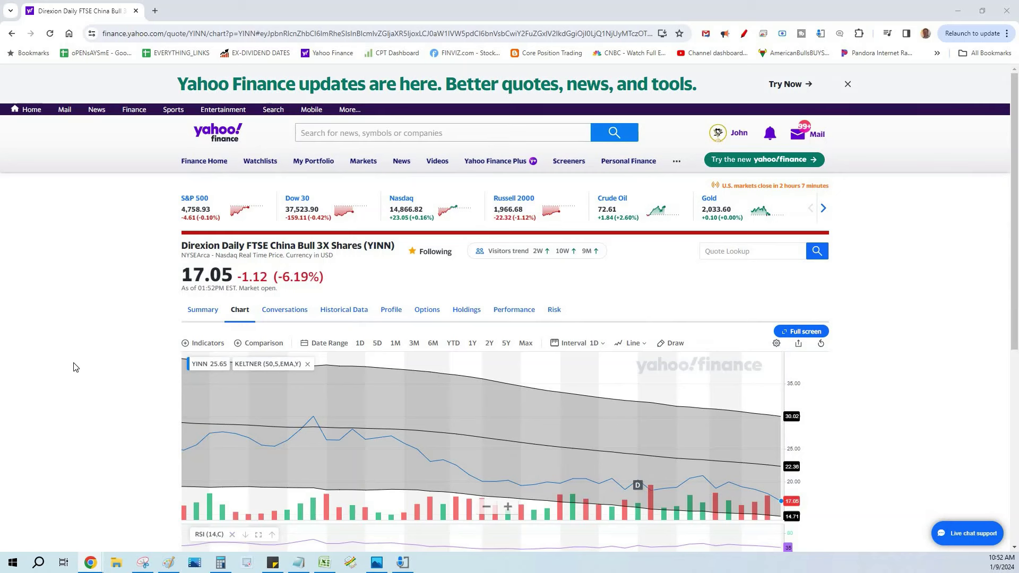
key("alt+shift+d")
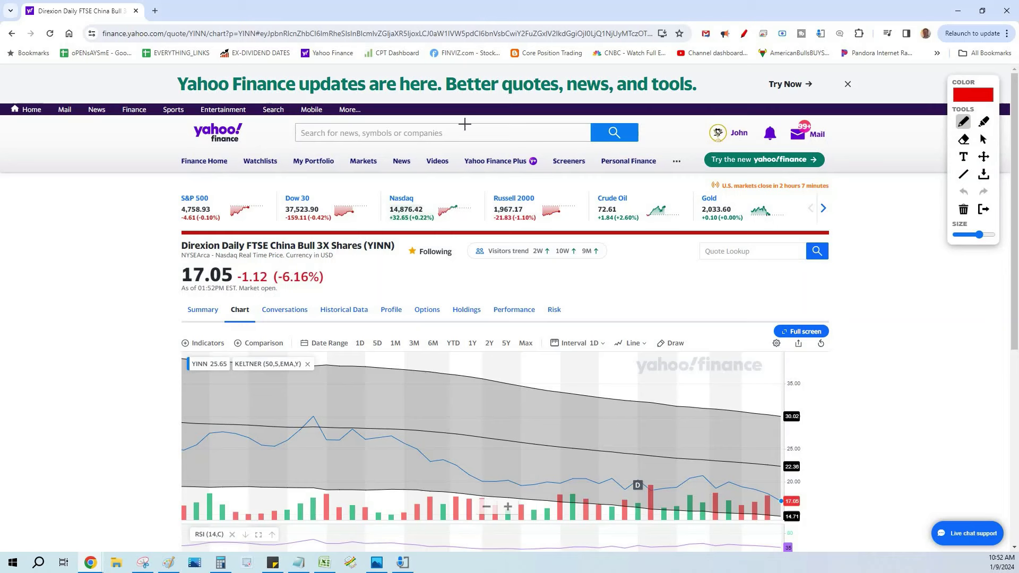
left_click_drag(465, 124, 798, 466)
left_click_drag(664, 439, 858, 326)
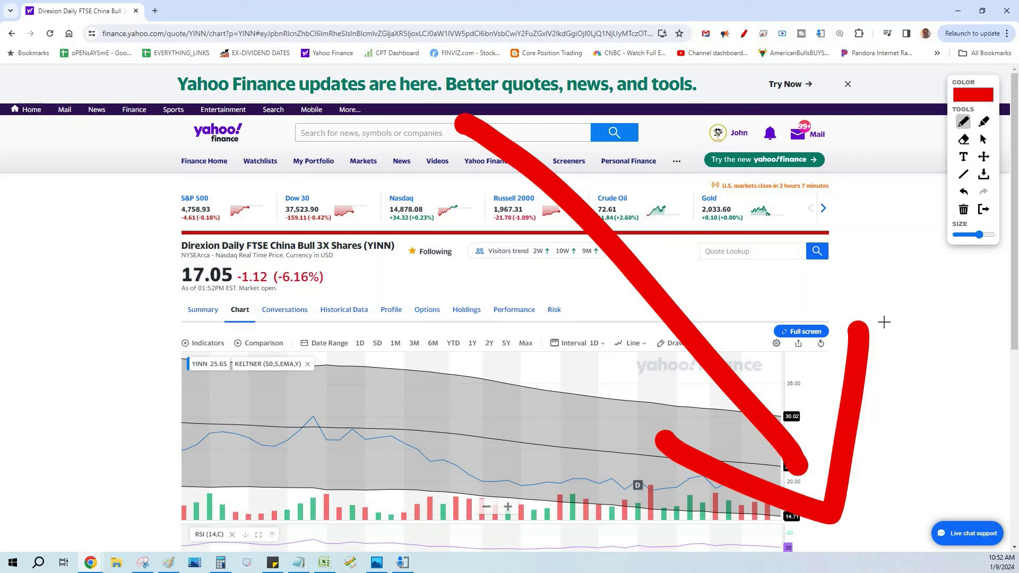
left_click_drag(866, 67, 475, 491)
mouse_move(467, 239)
left_mouse_down()
mouse_move(473, 487)
mouse_move(458, 490)
mouse_move(661, 425)
left_mouse_up()
key("Escape")
scroll(909, 412, "down", 1)
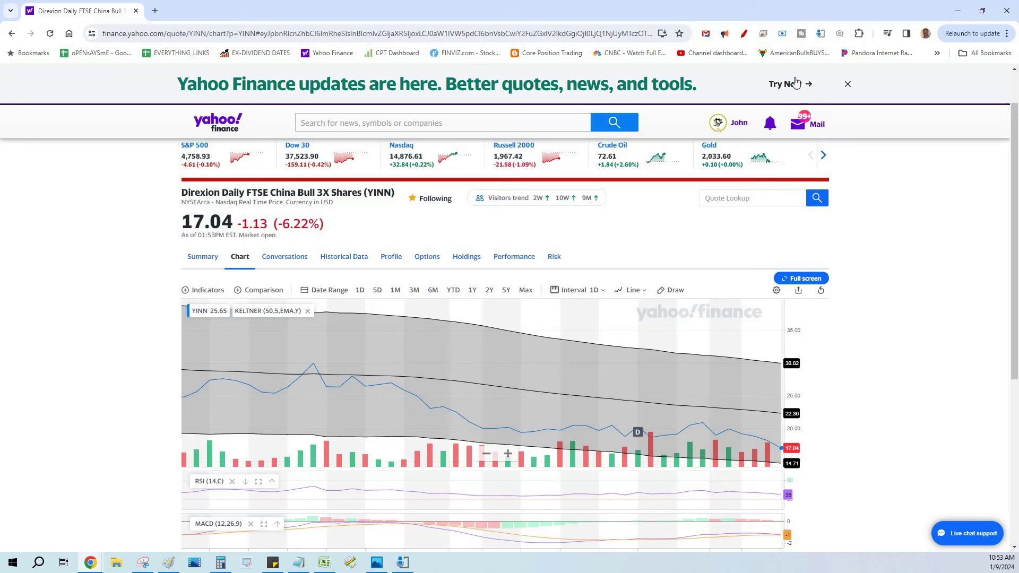
Step: Draw a red arrow tracing the YINN price decline across the chart
key("alt+shift+d")
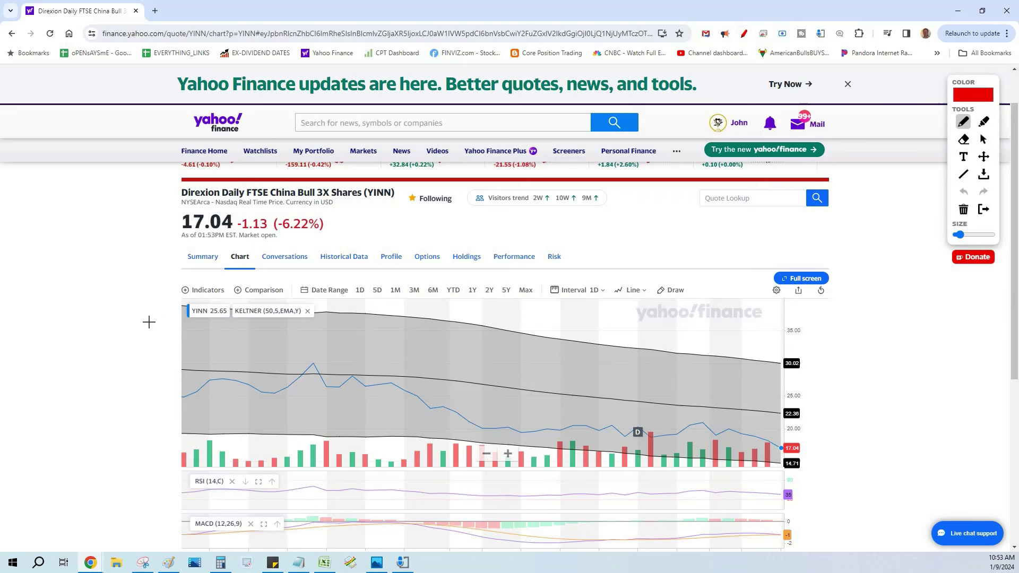
mouse_move(147, 323)
left_mouse_down()
mouse_move(200, 291)
mouse_move(531, 297)
mouse_move(895, 456)
mouse_move(851, 413)
left_mouse_up()
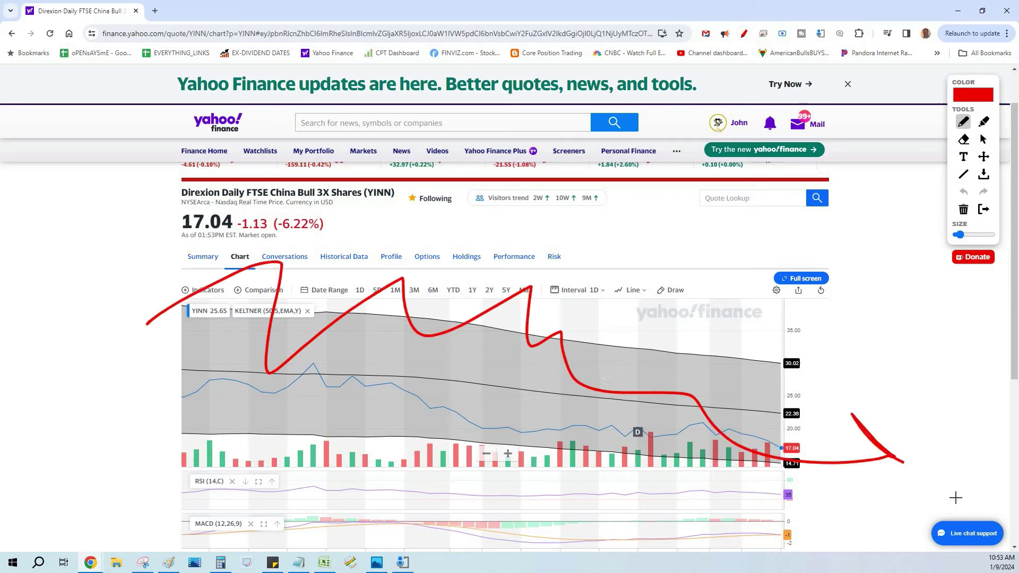
left_click_drag(904, 462, 874, 479)
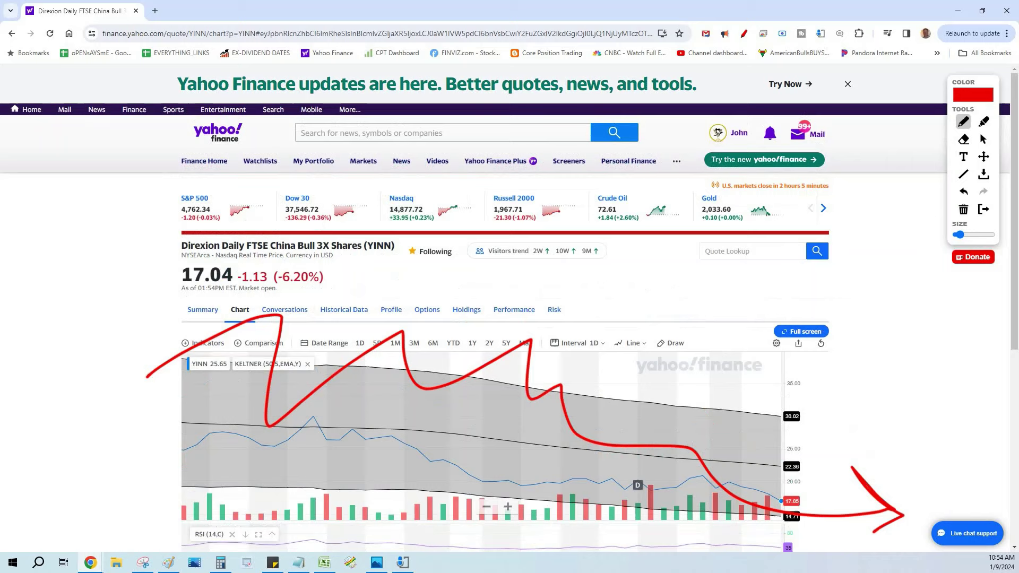
Step: Scribble red circles over the middle of the YINN chart
scroll(954, 497, "up", 1)
scroll(843, 524, "down", 3)
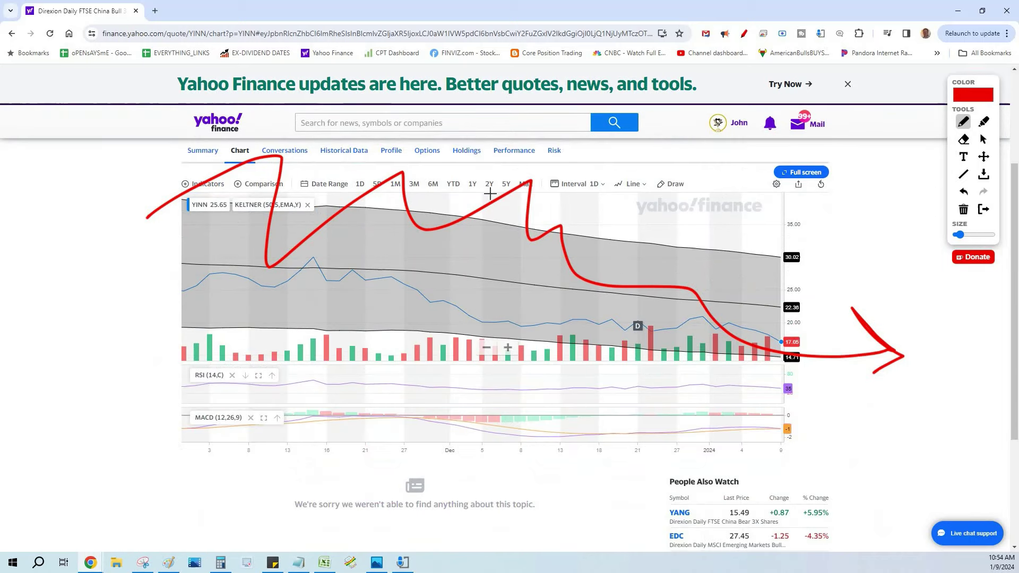
mouse_move(488, 204)
left_mouse_down()
mouse_move(435, 263)
mouse_move(368, 302)
mouse_move(477, 181)
mouse_move(569, 358)
left_mouse_up()
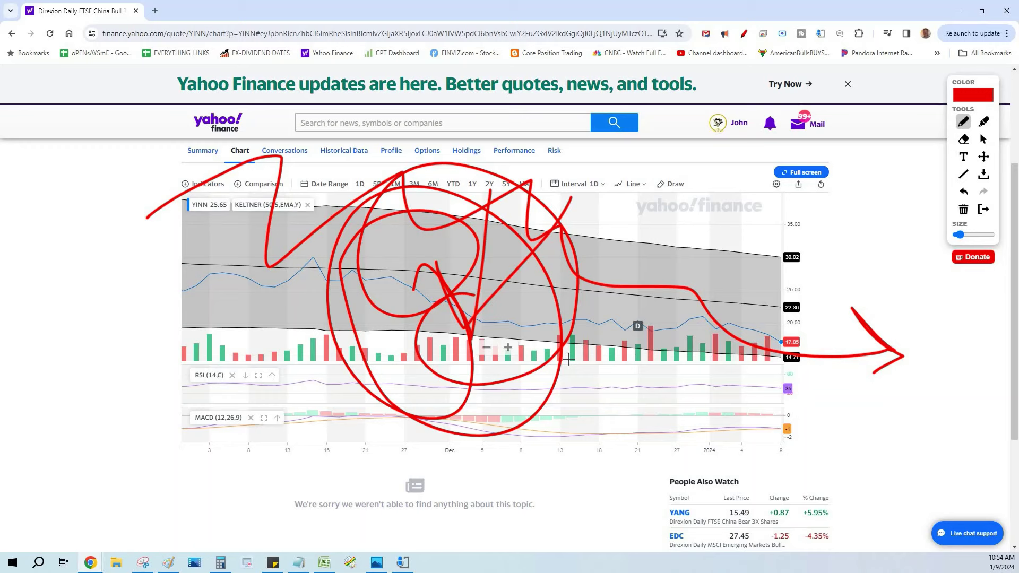
scroll(329, 390, "up", 3)
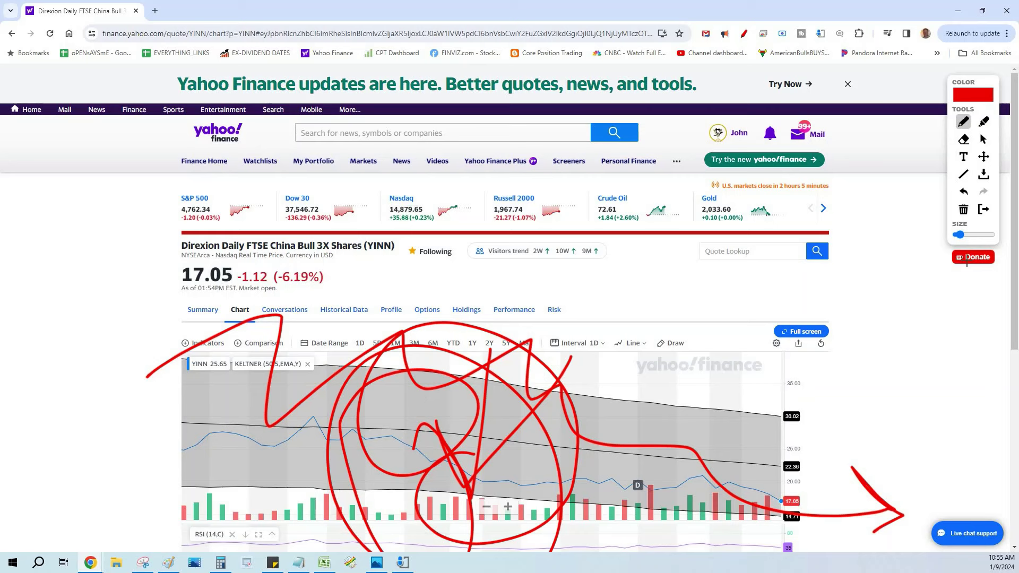
Step: Erase the chart markings and circle the YINN name and 17.04 (-6.20%) quote in red
left_click(963, 209)
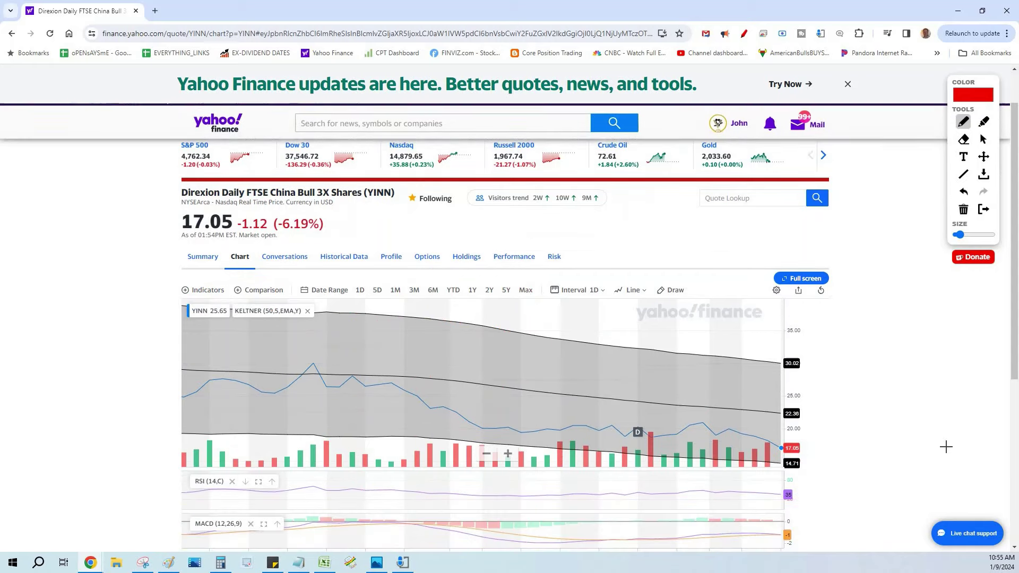
mouse_move(135, 225)
left_mouse_down()
mouse_move(134, 175)
mouse_move(127, 211)
left_mouse_up()
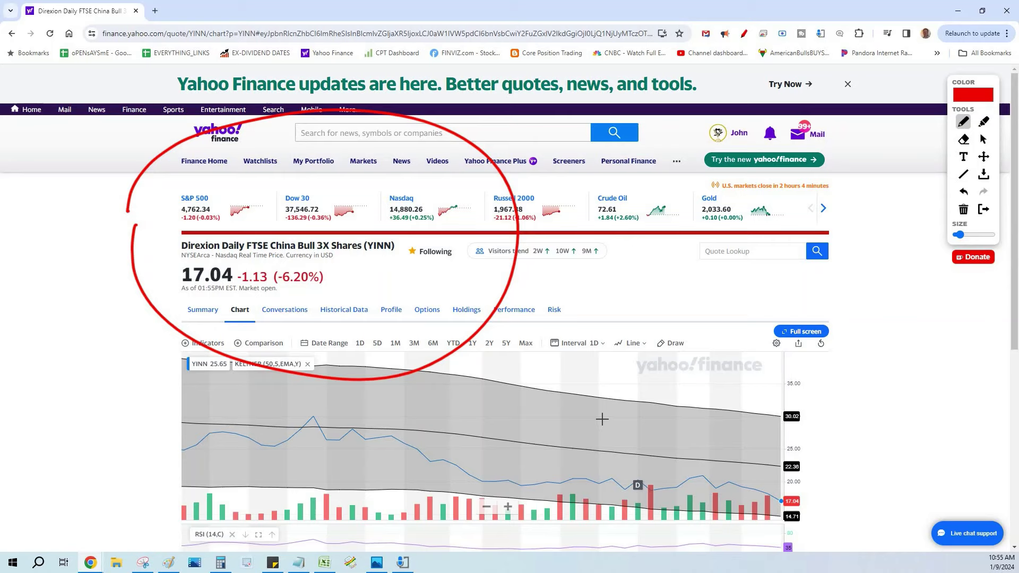
Step: Bring the YINN_CPT_20_PMCC tracker forward, zoom the page in and maximize the window
key("alt+Tab")
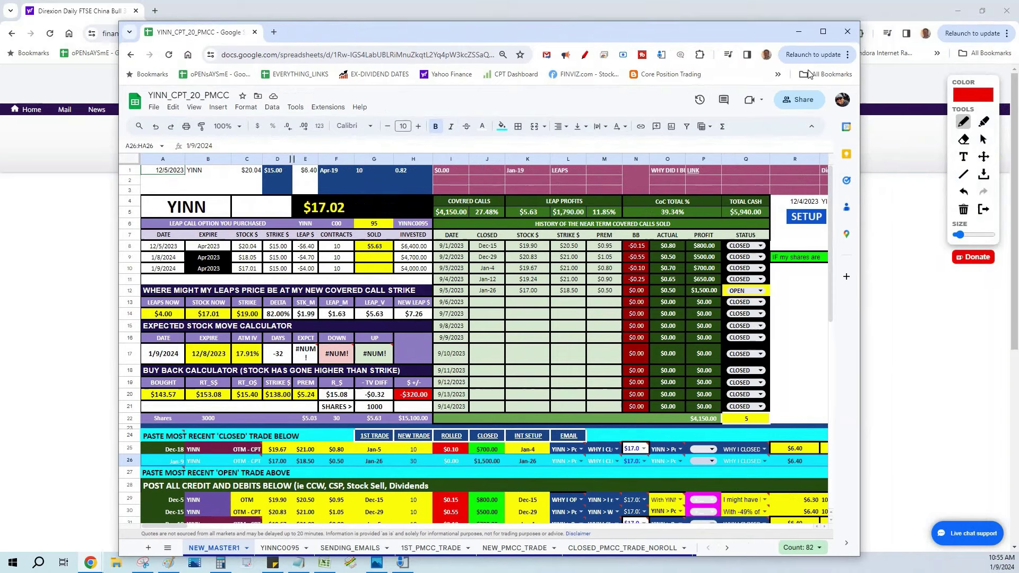
left_click(841, 55)
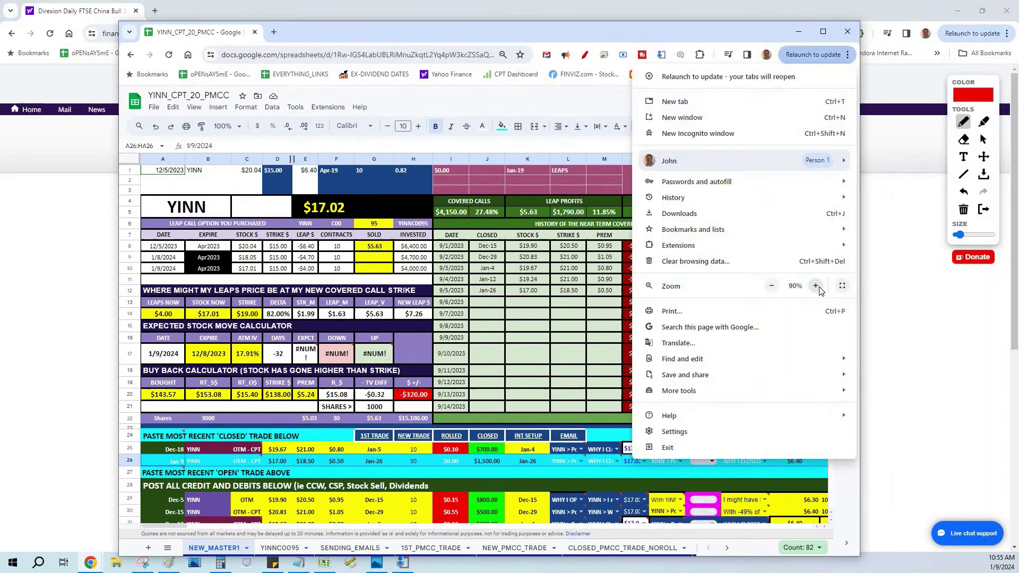
left_click(816, 286)
left_click(749, 32)
double_click(749, 32)
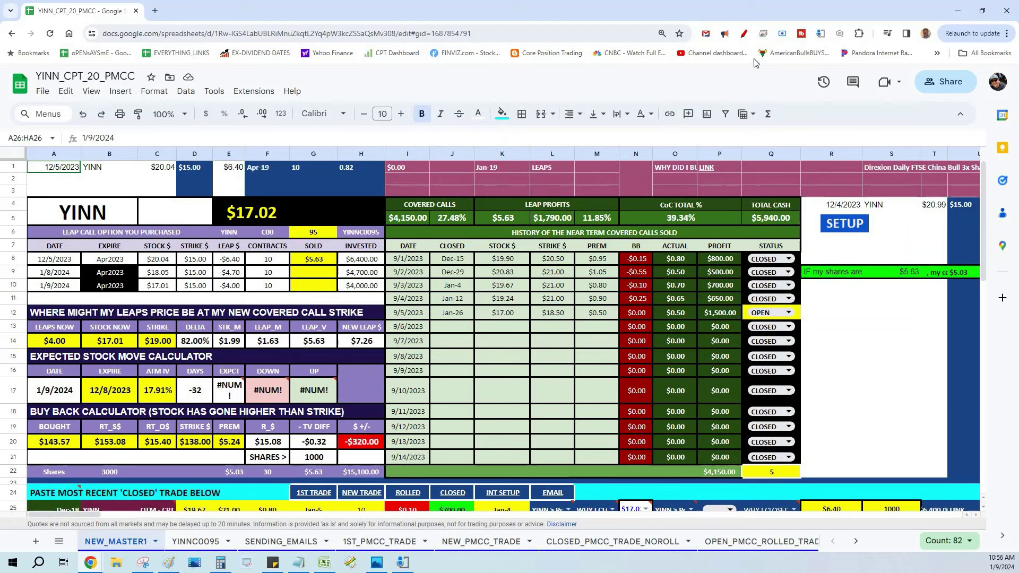
Step: Loop red around the left-hand calculators and draw a red arrow down to LEAP_M
left_click(743, 33)
mouse_move(74, 260)
left_mouse_down()
mouse_move(56, 268)
mouse_move(557, 350)
left_mouse_up()
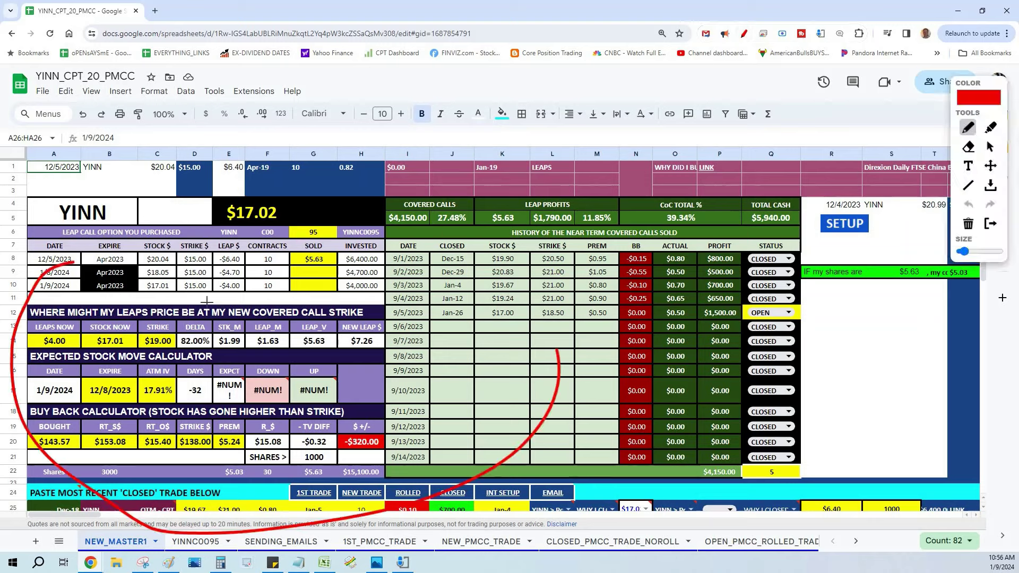
left_click_drag(207, 301, 215, 302)
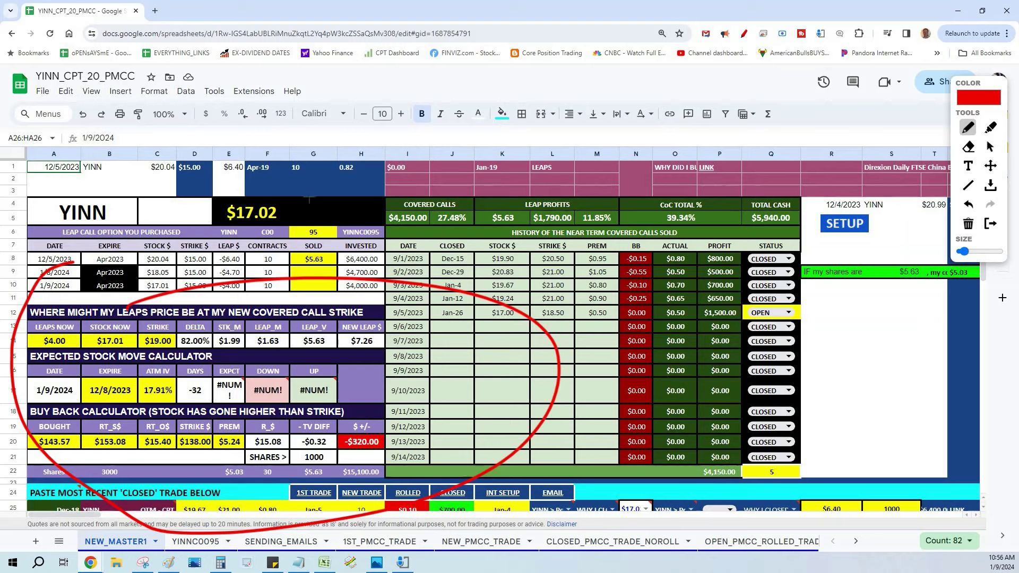
left_click_drag(337, 142, 260, 325)
left_click_drag(262, 232, 260, 325)
left_click_drag(327, 271, 260, 325)
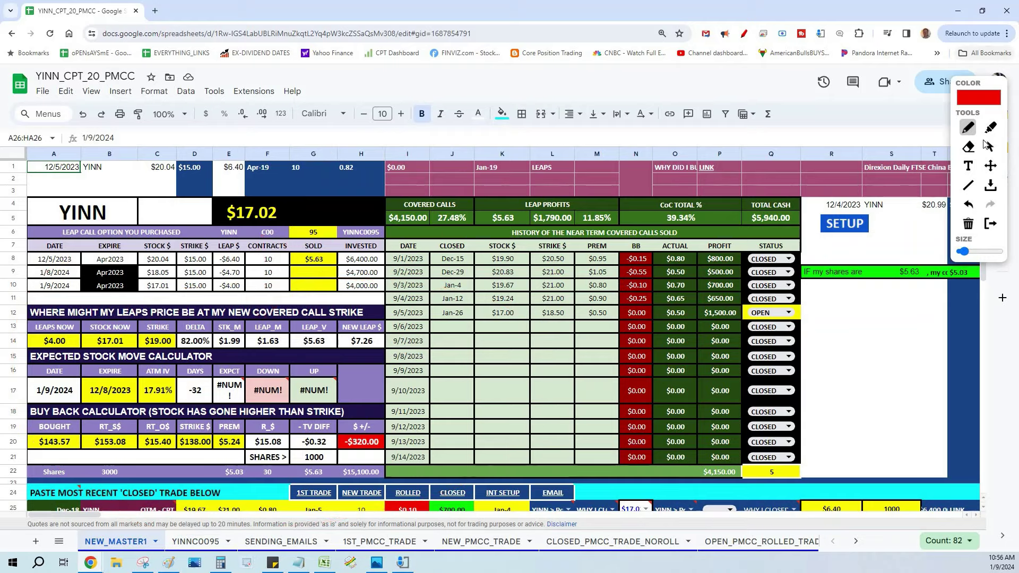
Step: Zoom the sheet in further and draw a red arrow to STRIKE $15.00
left_click(1007, 33)
left_click(978, 264)
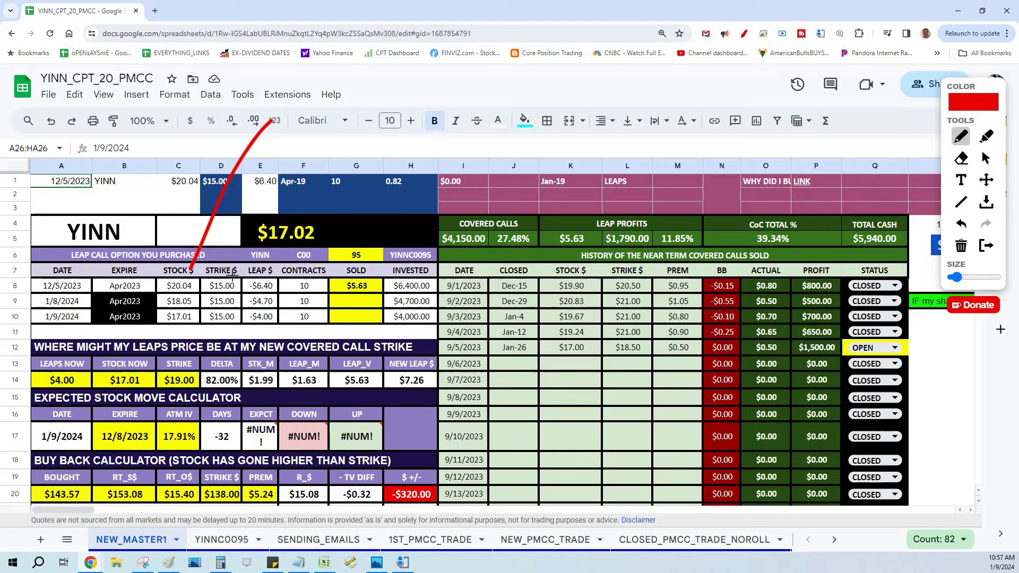
left_click_drag(224, 284, 277, 142)
left_click_drag(235, 233, 223, 286)
left_click_drag(222, 286, 216, 236)
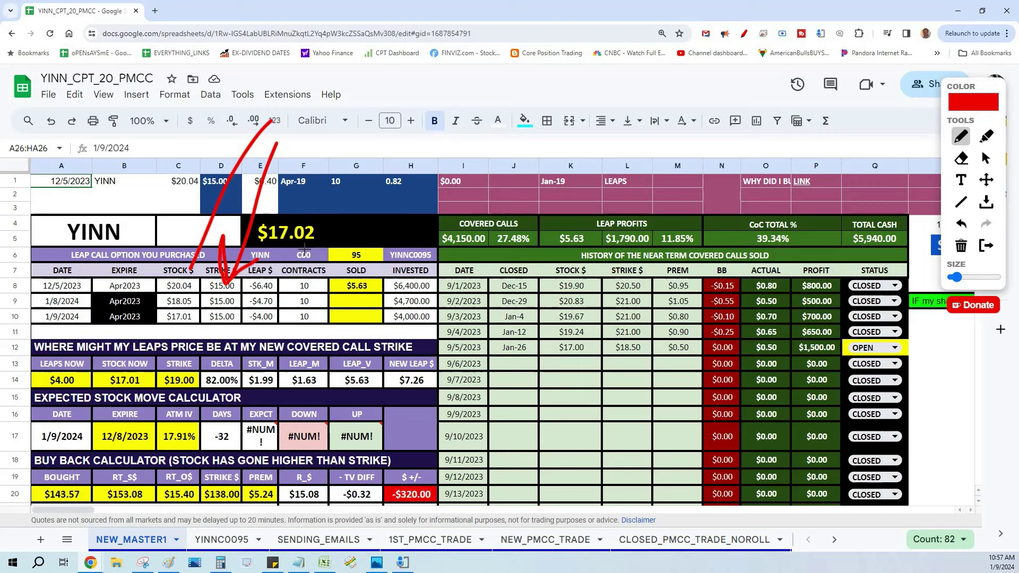
Step: Draw red arrows to the EXPIRE Apr2023 entry and the LEAP $ -$6.40 value
left_click_drag(183, 65, 127, 279)
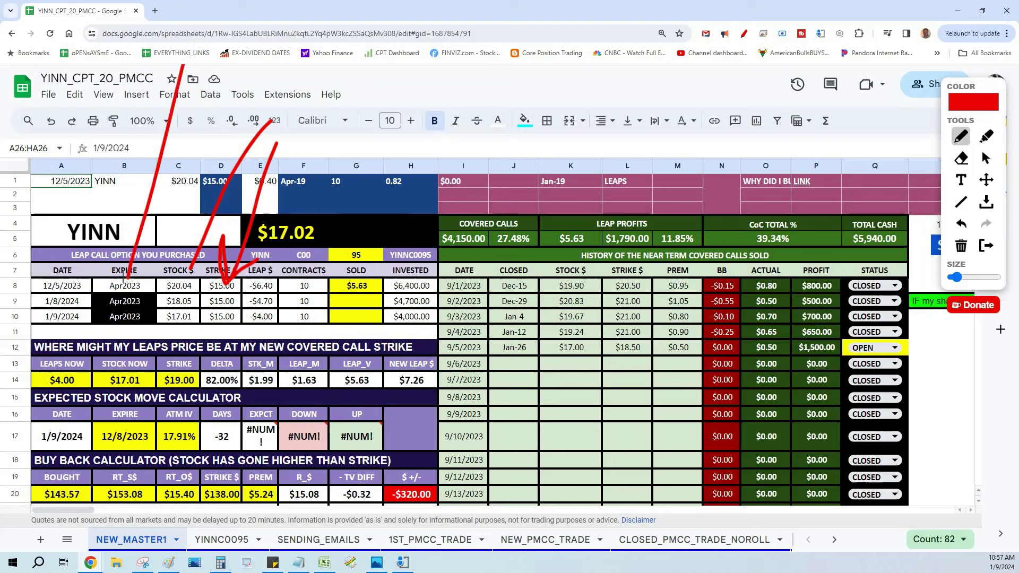
left_click_drag(117, 227, 128, 278)
mouse_move(165, 238)
left_mouse_down()
mouse_move(131, 280)
mouse_move(139, 331)
left_mouse_up()
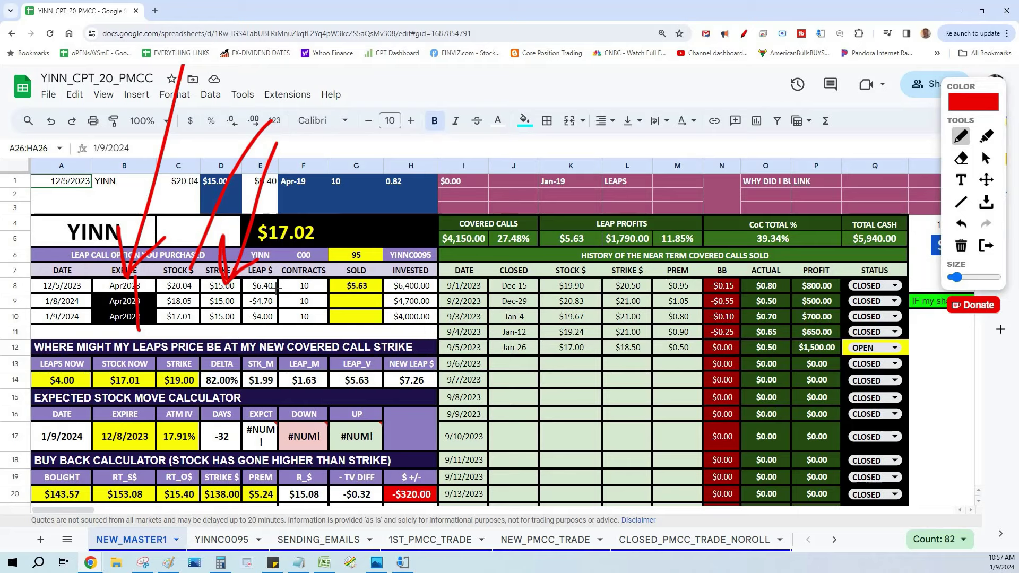
left_click_drag(322, 154, 266, 285)
left_click_drag(269, 246, 288, 264)
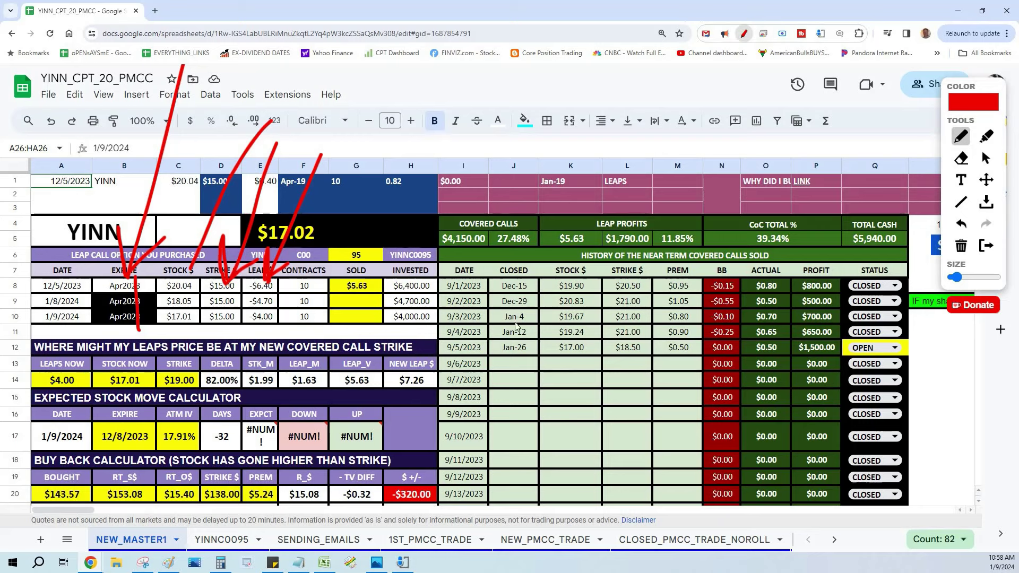
Step: Clear the old arrows and draw red arrows to the STOCK $ history column and STRIKE $ header
key("Escape")
key("alt+shift+d")
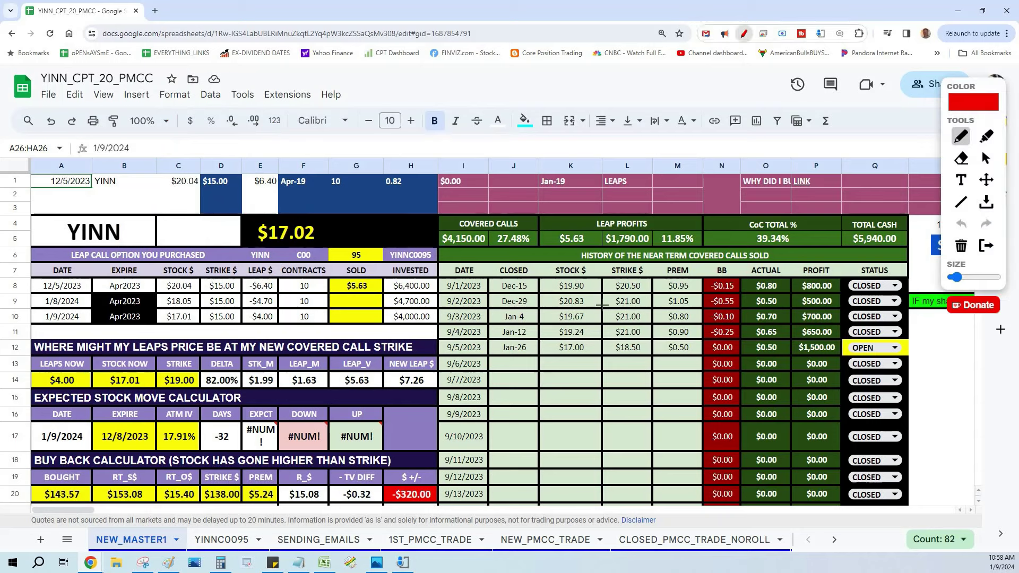
left_click_drag(603, 202, 578, 267)
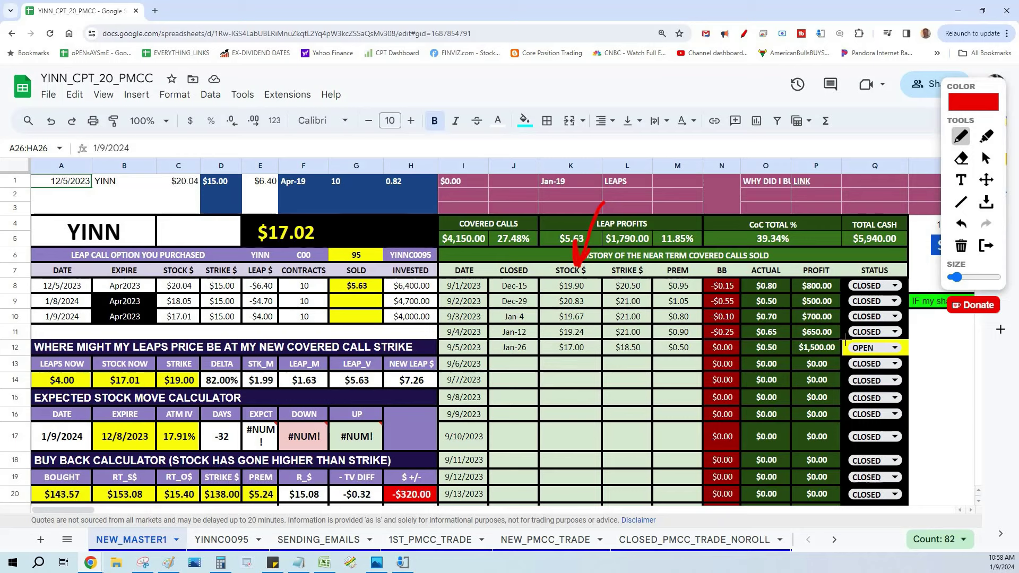
left_click_drag(646, 146, 632, 271)
left_click_drag(621, 234, 631, 268)
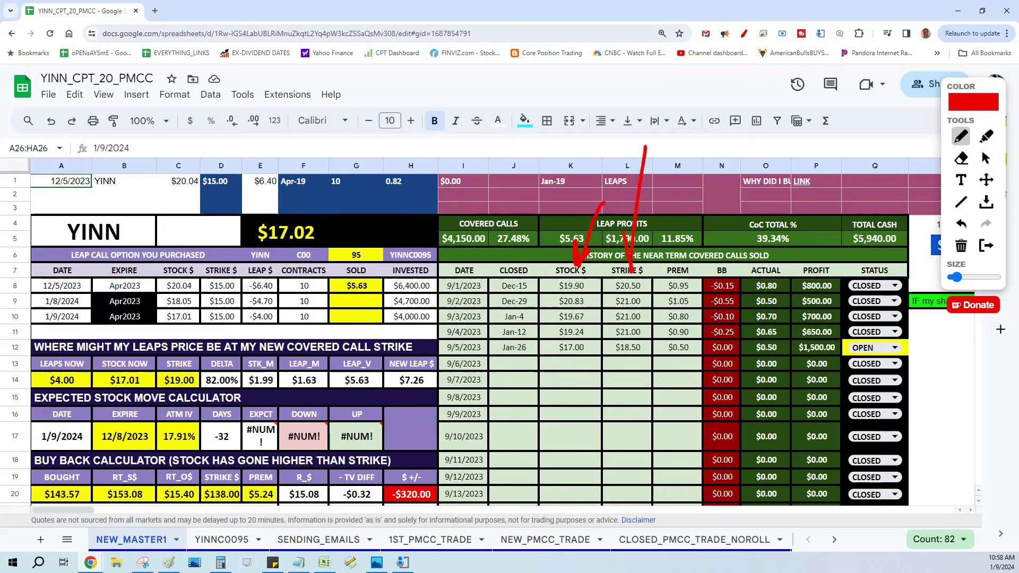
left_click_drag(656, 226, 634, 269)
Step: Circle STOCK $ $20.04/$18.05, LEAP $ and ACTUAL/PROFIT, and mark the covered-call history in red
mouse_move(205, 290)
left_mouse_down()
mouse_move(160, 259)
mouse_move(206, 289)
left_mouse_up()
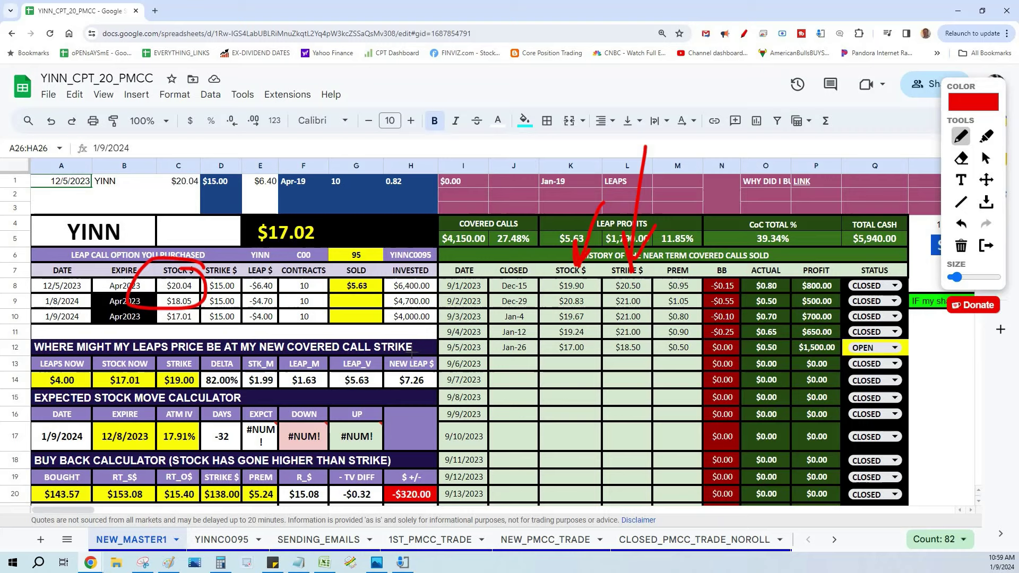
left_click_drag(251, 264, 284, 268)
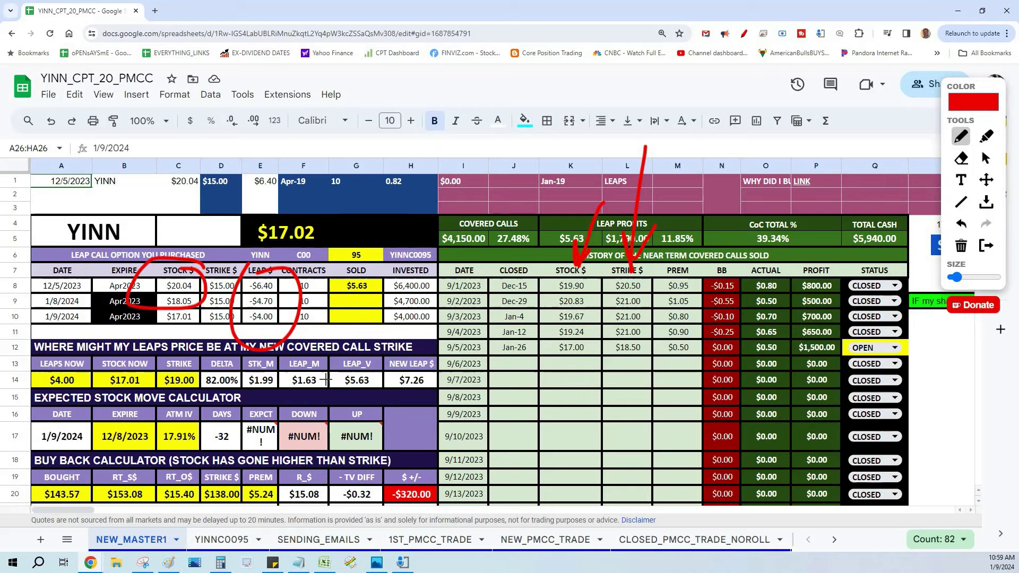
left_click_drag(683, 291, 742, 275)
mouse_move(831, 260)
left_mouse_down()
mouse_move(828, 248)
mouse_move(525, 159)
mouse_move(424, 249)
mouse_move(503, 256)
left_mouse_up()
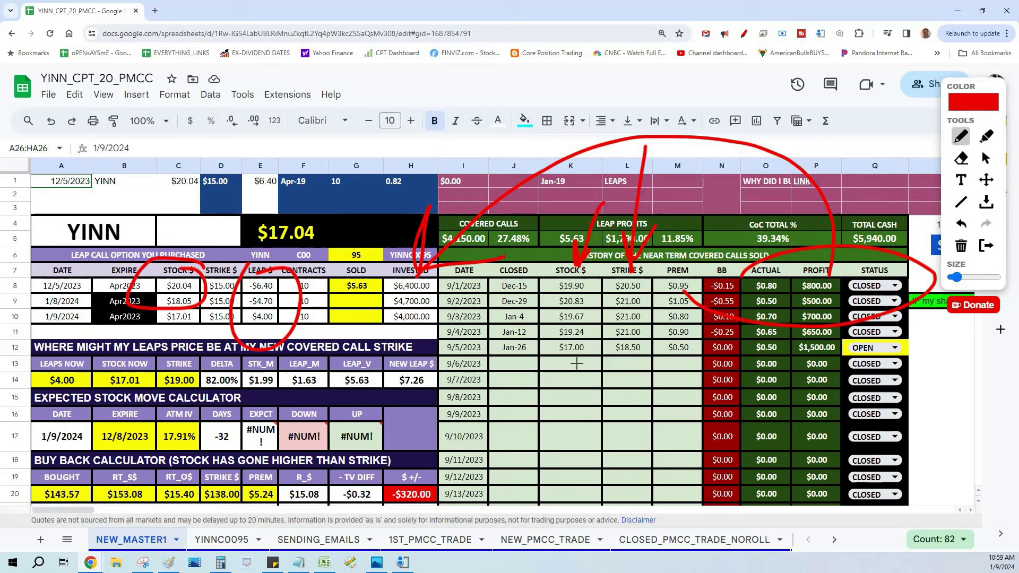
mouse_move(416, 297)
left_mouse_down()
mouse_move(425, 334)
mouse_move(472, 345)
mouse_move(677, 351)
mouse_move(745, 261)
mouse_move(402, 260)
left_mouse_up()
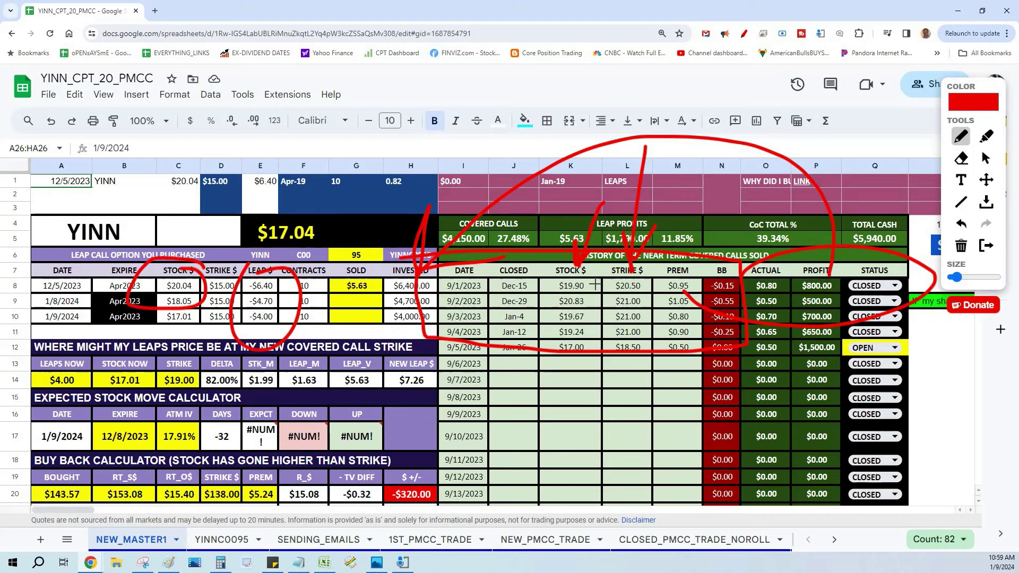
left_click_drag(738, 205, 648, 330)
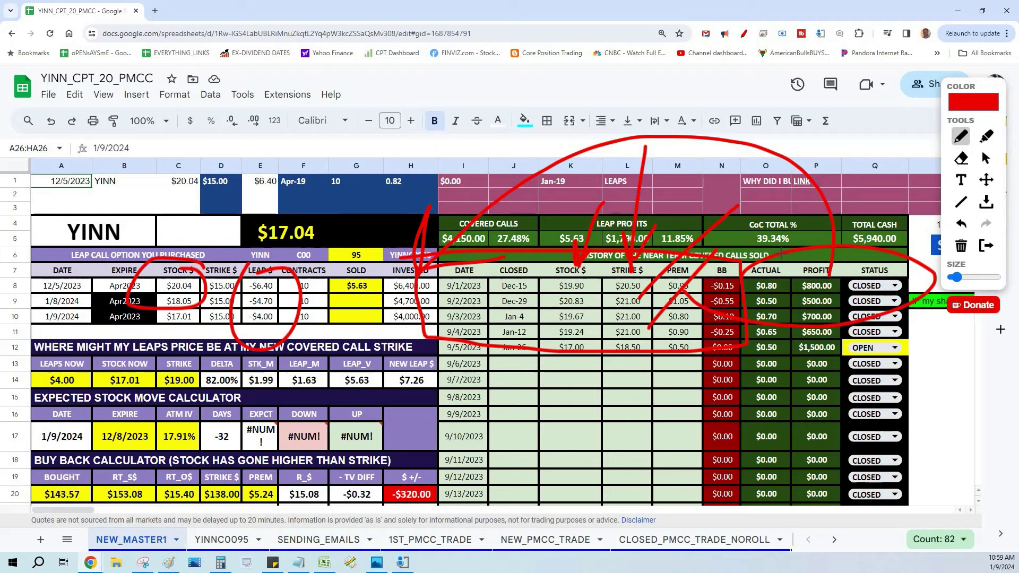
Step: Scroll down and circle the $19.24, $17.00 and $18.50 cells and rows 9–17 in red
left_click(744, 33)
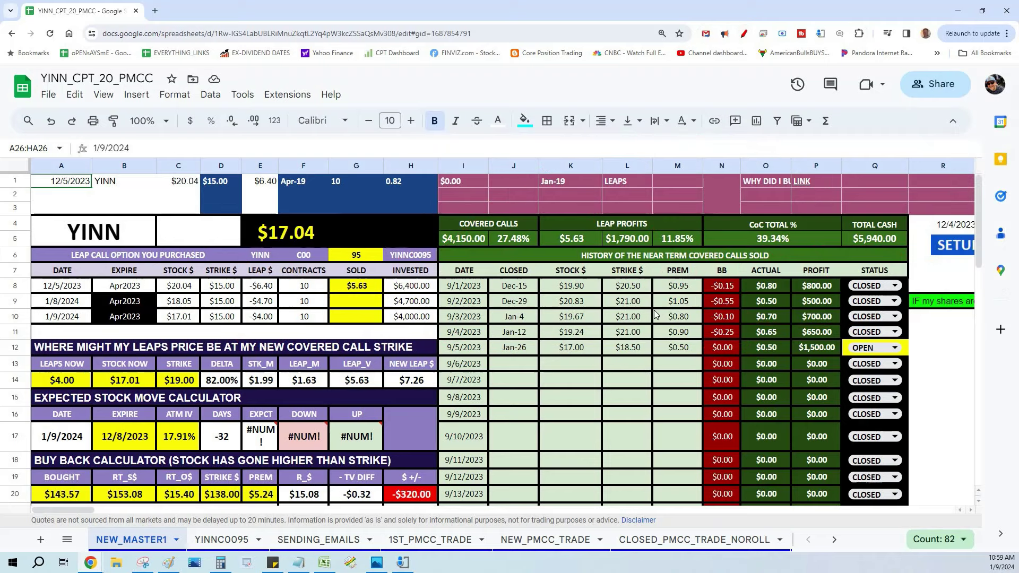
scroll(791, 305, "down", 1)
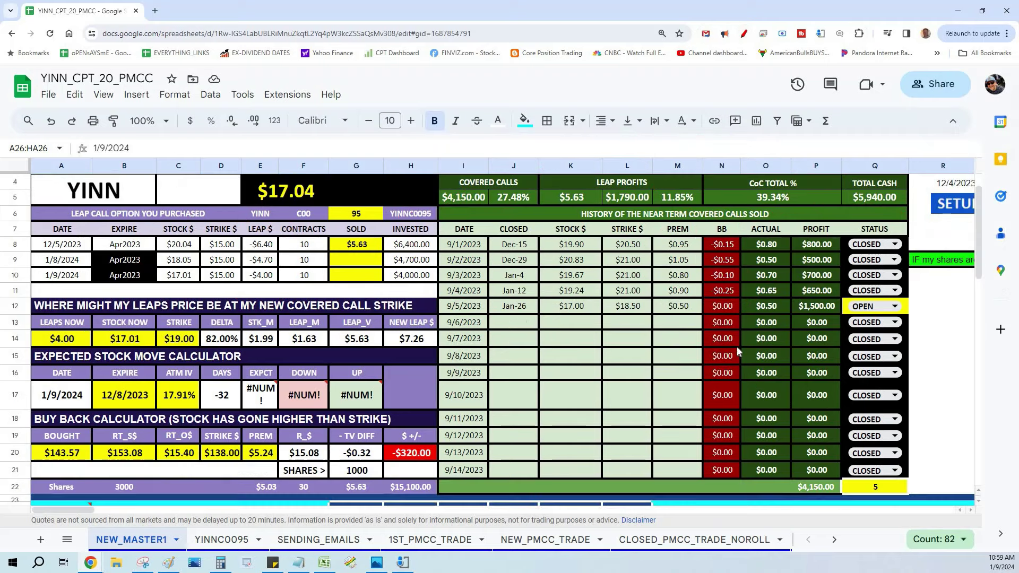
left_click(744, 33)
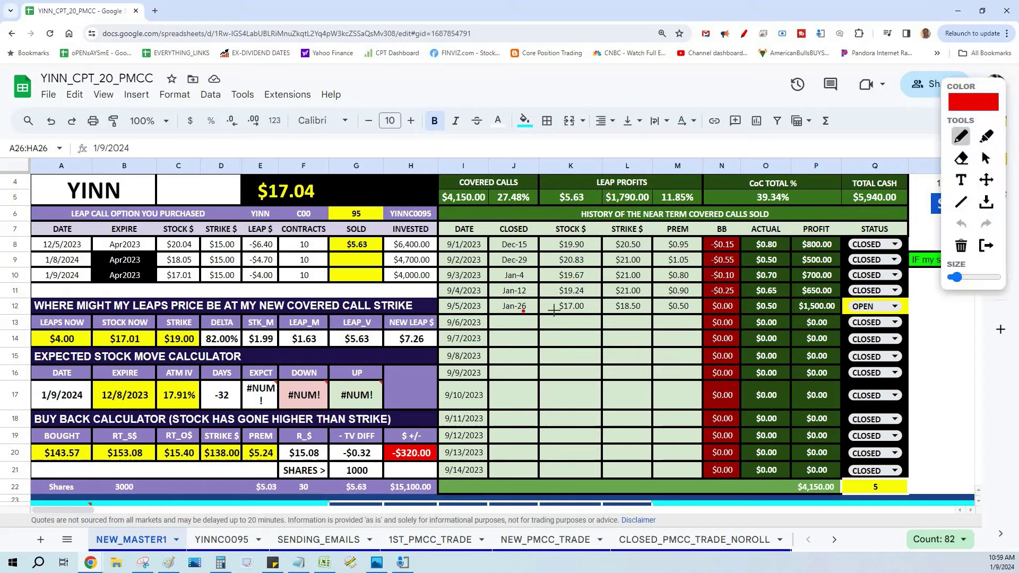
left_click_drag(521, 311, 553, 310)
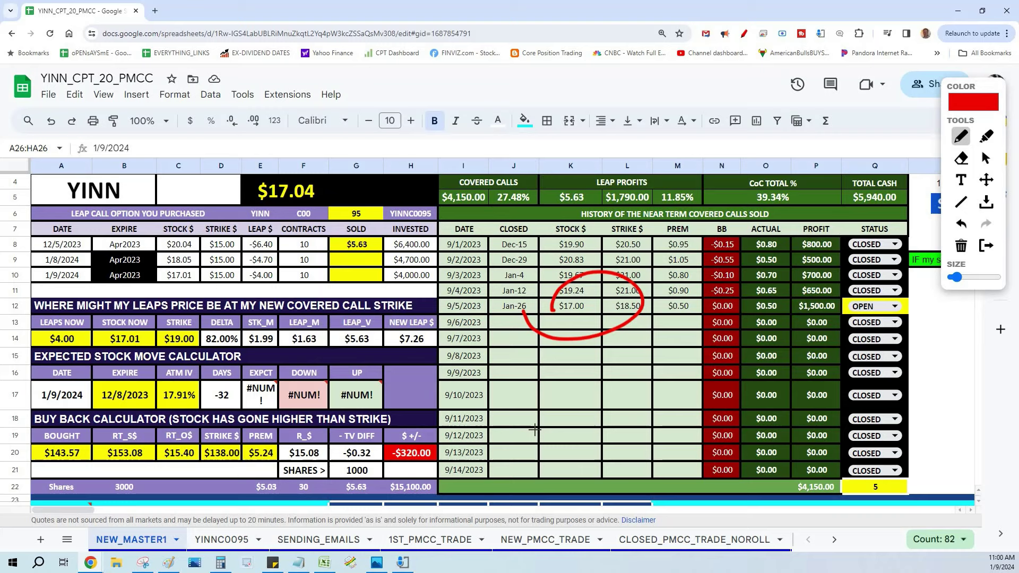
mouse_move(20, 285)
left_mouse_down()
mouse_move(18, 392)
mouse_move(153, 394)
mouse_move(450, 300)
mouse_move(24, 260)
left_mouse_up()
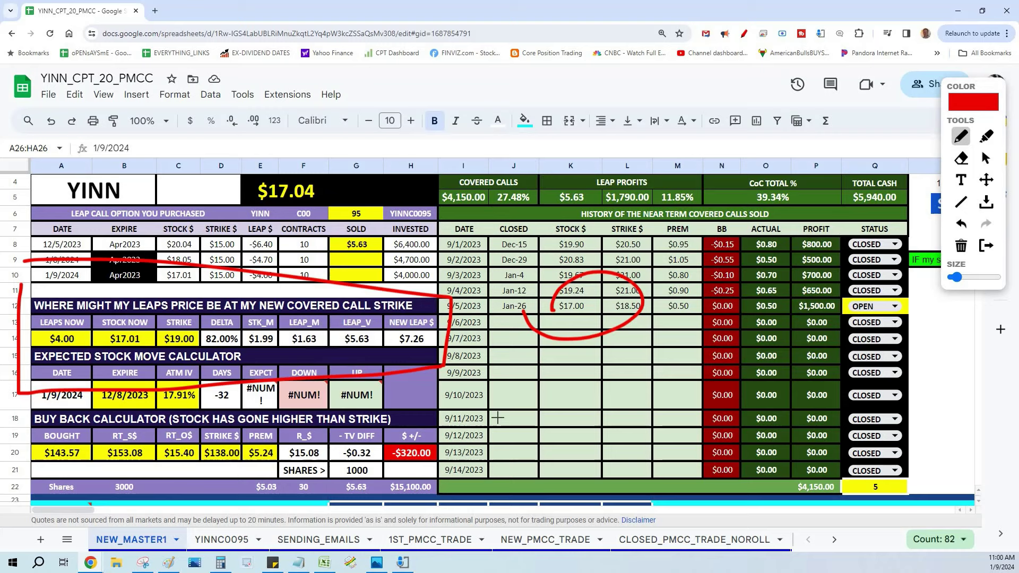
Step: Erase the markup, arrow the $4.00 LEAPS NOW value and loop the purchased LEAP rows
key("Delete")
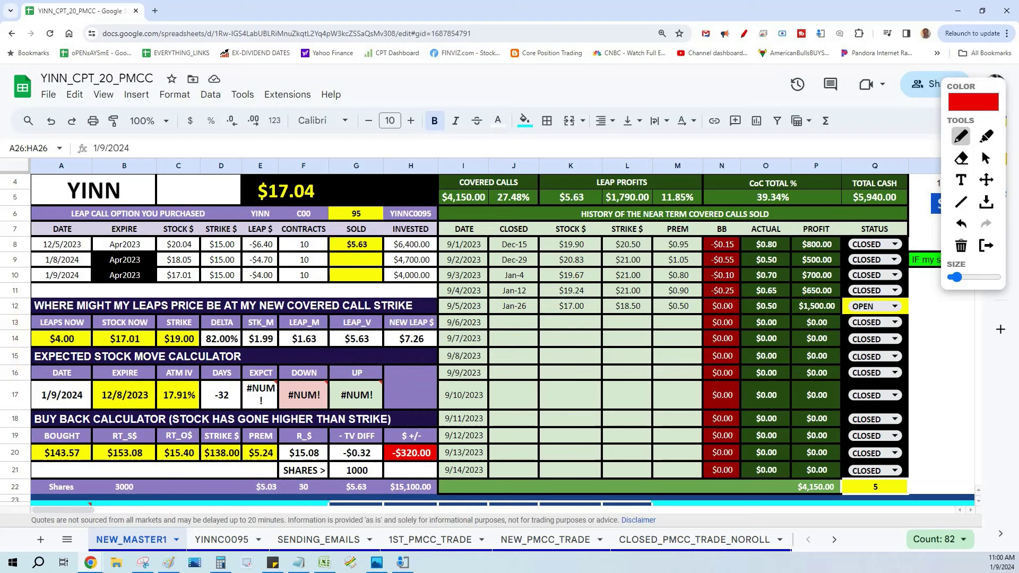
left_click_drag(92, 175, 69, 332)
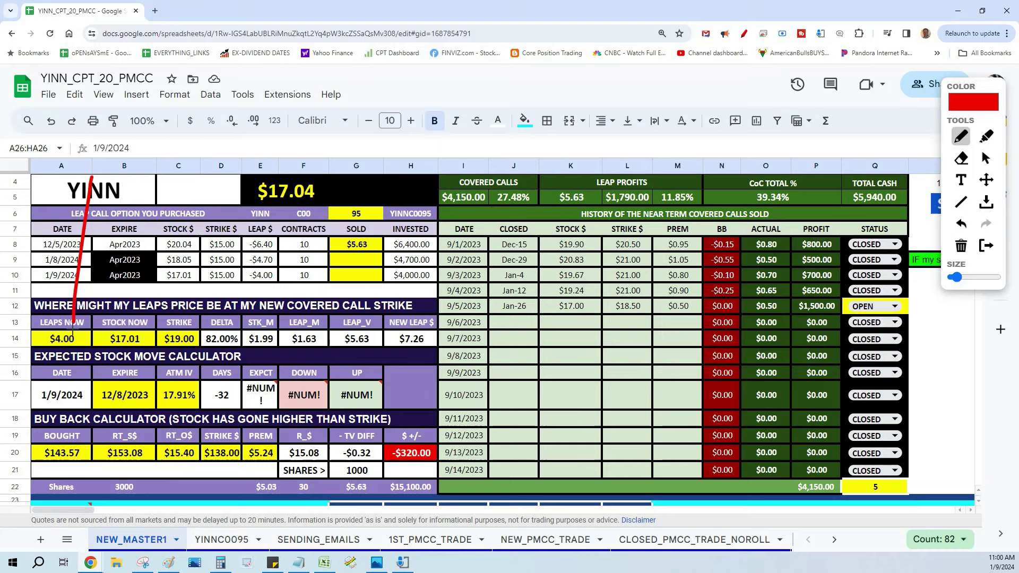
mouse_move(45, 254)
left_mouse_down()
mouse_move(63, 313)
mouse_move(91, 295)
left_mouse_up()
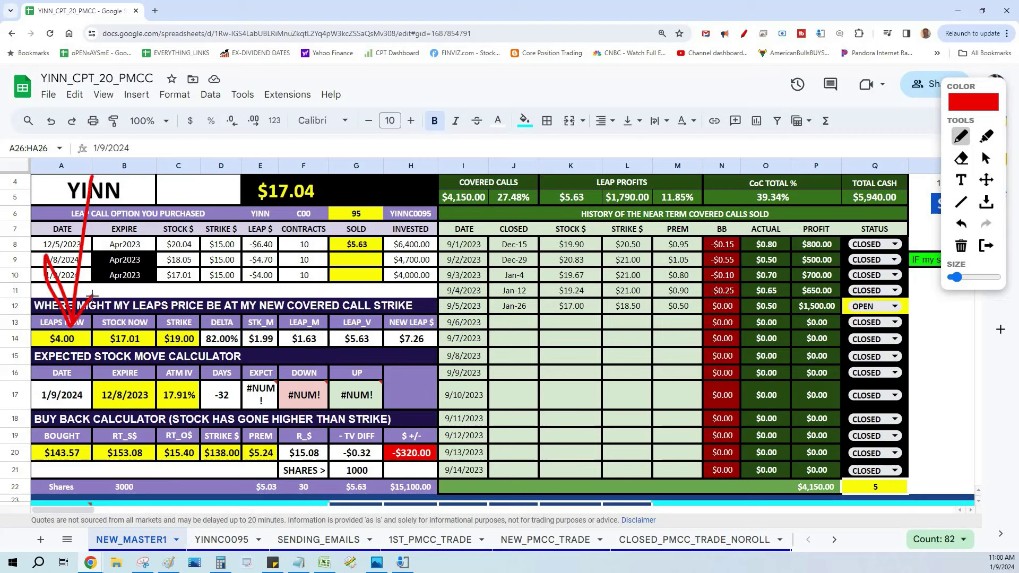
mouse_move(147, 217)
left_mouse_down()
mouse_move(155, 250)
mouse_move(197, 297)
left_mouse_up()
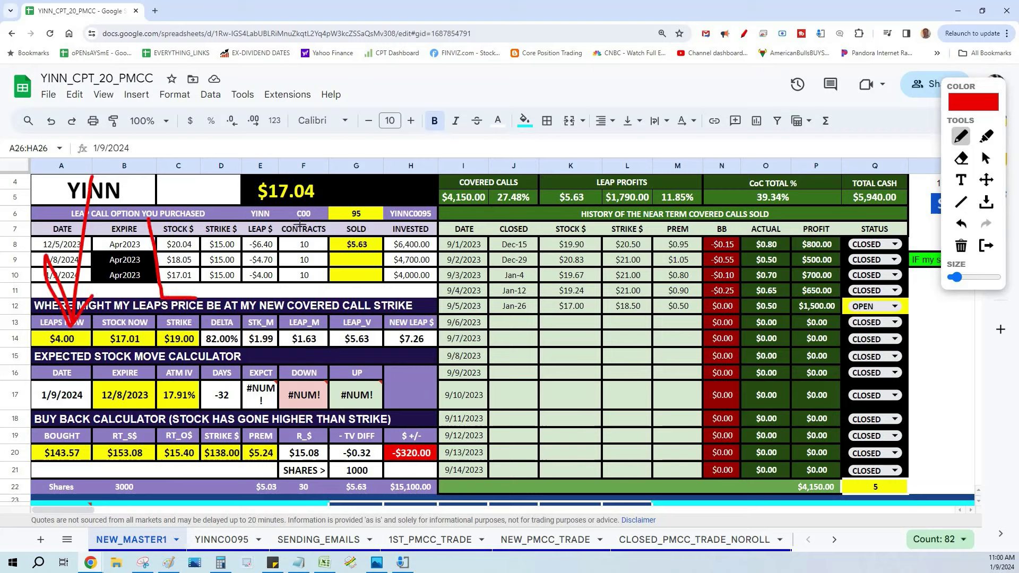
left_click_drag(300, 225, 74, 208)
Step: Draw red lines from the contracts count and SOLD column to INVESTED, and circle the buy-back $15.40 and $138.00
left_click_drag(307, 263, 384, 171)
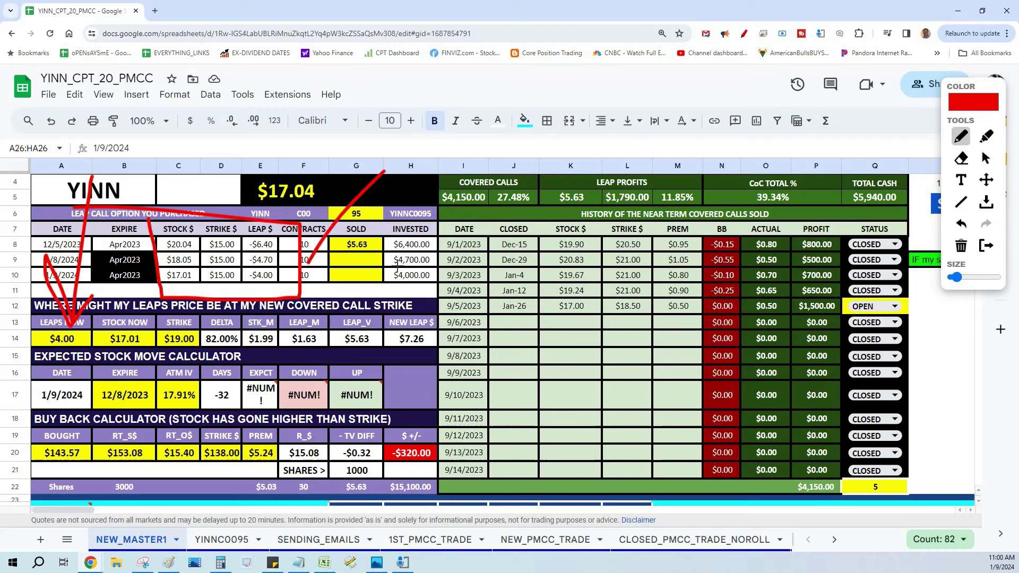
left_click_drag(316, 274, 426, 163)
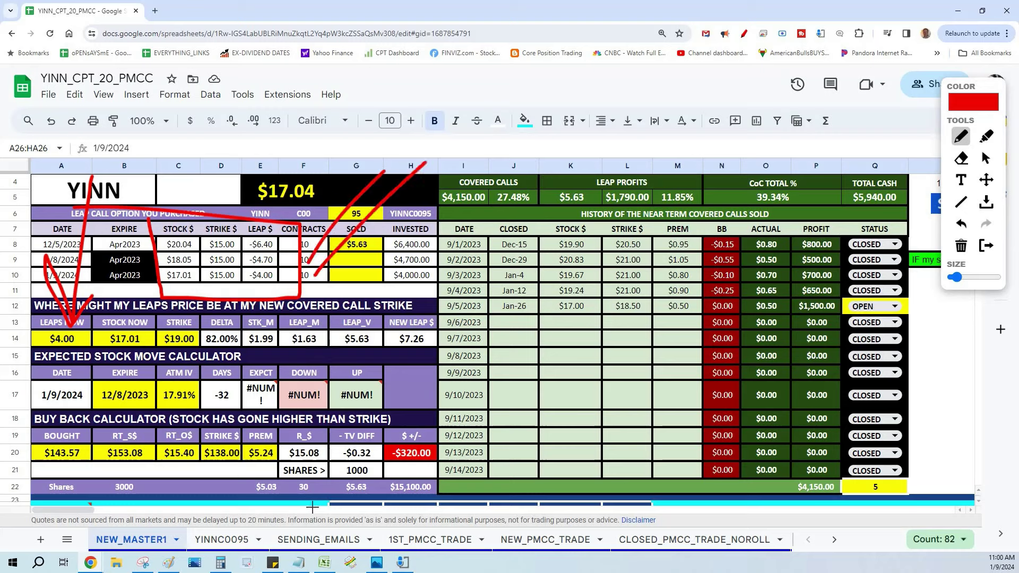
left_click_drag(312, 507, 220, 467)
left_click_drag(332, 491, 165, 461)
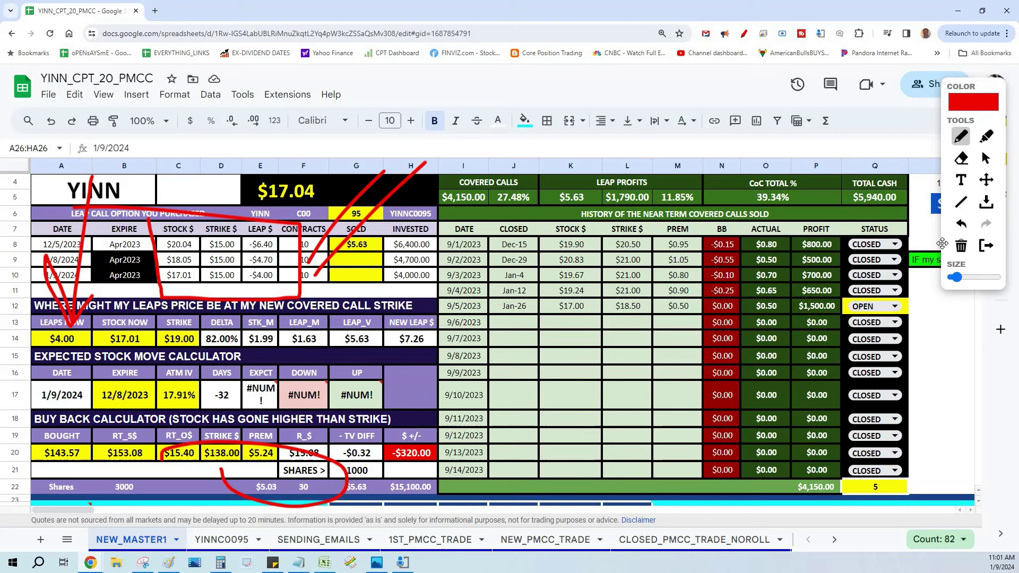
Step: Wipe the markup and draw red arrows to the LEAPS NOW $4.00, STOCK NOW, STRIKE and STK_M values
left_click(961, 245)
mouse_move(99, 139)
left_mouse_down()
mouse_move(60, 332)
mouse_move(60, 255)
left_mouse_up()
left_click_drag(62, 330, 135, 238)
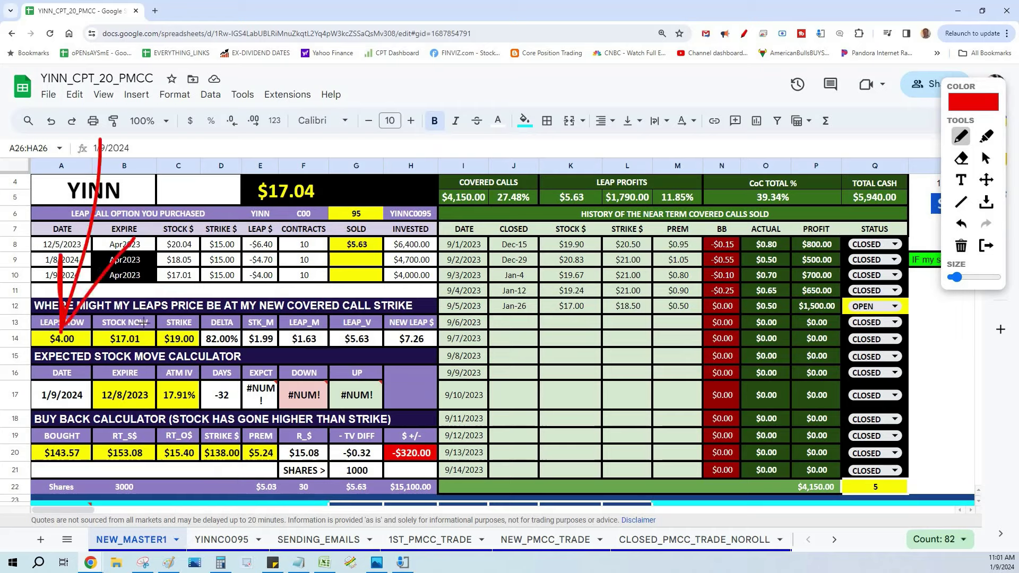
mouse_move(193, 80)
left_mouse_down()
mouse_move(141, 321)
mouse_move(159, 301)
mouse_move(139, 284)
mouse_move(144, 316)
left_mouse_up()
mouse_move(227, 185)
left_mouse_down()
mouse_move(191, 333)
mouse_move(188, 273)
mouse_move(210, 355)
mouse_move(202, 333)
left_mouse_up()
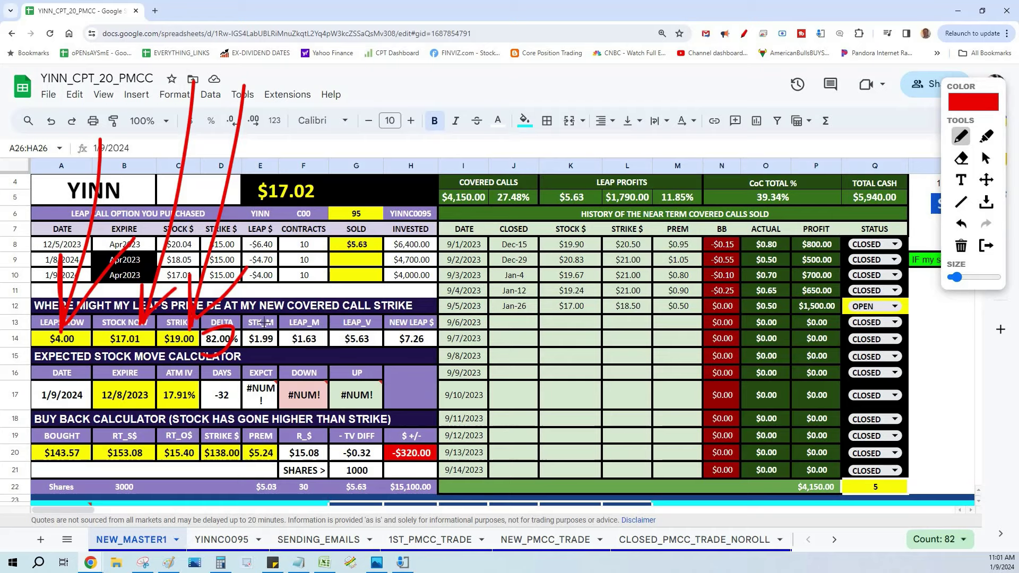
left_click_drag(283, 189, 260, 322)
left_click_drag(249, 277, 290, 284)
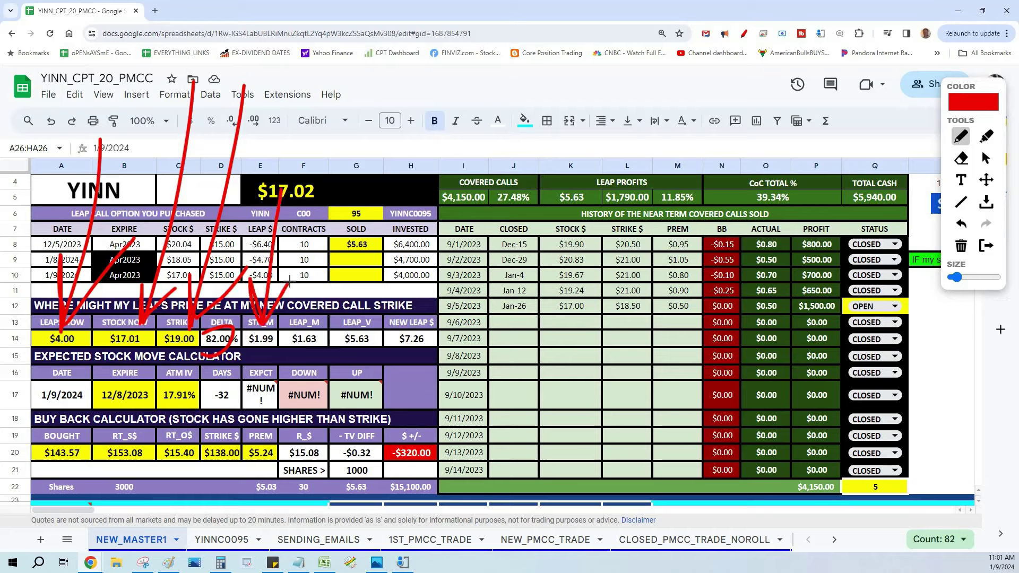
Step: Link $4.00 to the DOWN cell, circle the $5.63 LEAP_V, and write a circled red 17
mouse_move(73, 346)
left_mouse_down()
mouse_move(62, 409)
mouse_move(309, 401)
mouse_move(308, 355)
mouse_move(321, 378)
left_mouse_up()
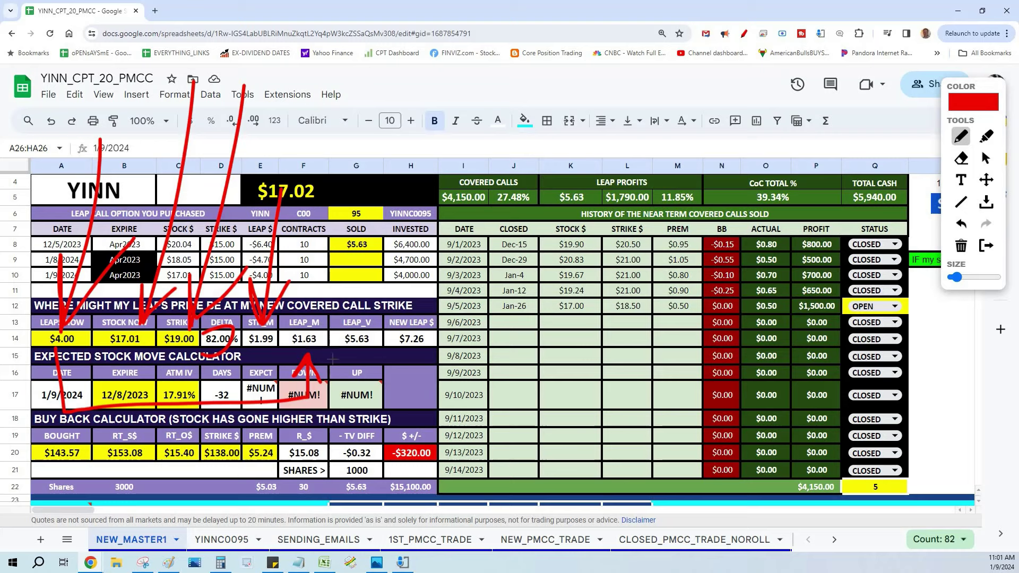
mouse_move(337, 336)
left_mouse_down()
mouse_move(335, 363)
mouse_move(329, 324)
left_mouse_up()
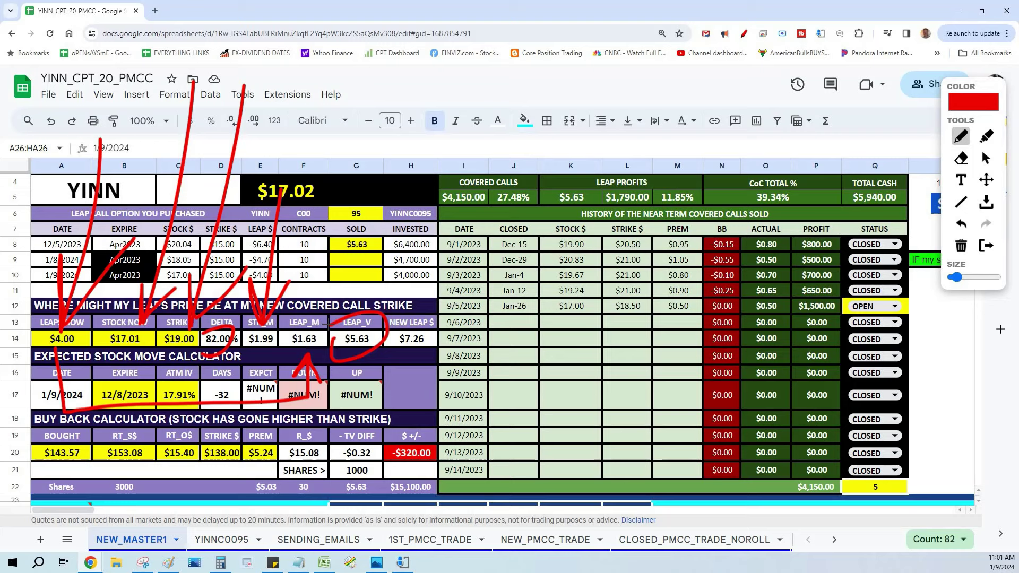
mouse_move(474, 316)
left_mouse_down()
mouse_move(723, 318)
mouse_move(723, 306)
mouse_move(599, 294)
mouse_move(471, 297)
left_mouse_up()
mouse_move(529, 359)
left_mouse_down()
mouse_move(518, 446)
mouse_move(603, 361)
mouse_move(585, 427)
left_mouse_up()
left_click_drag(491, 460, 411, 384)
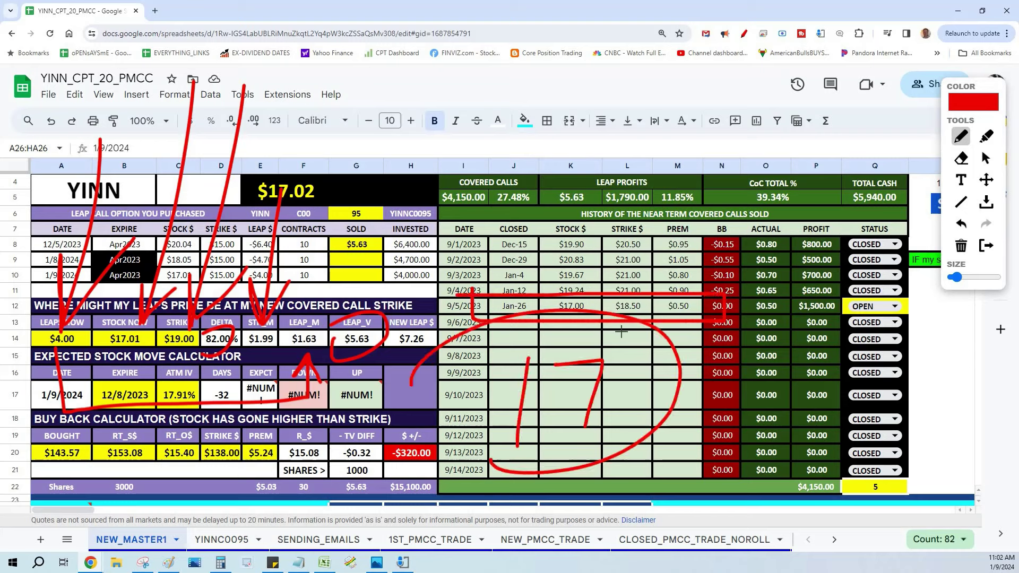
Step: Draw upward red arrows under the $18.50 strike and beside the circled 17
mouse_move(606, 345)
left_mouse_down()
mouse_move(620, 360)
mouse_move(620, 392)
left_mouse_up()
left_click_drag(622, 319, 637, 357)
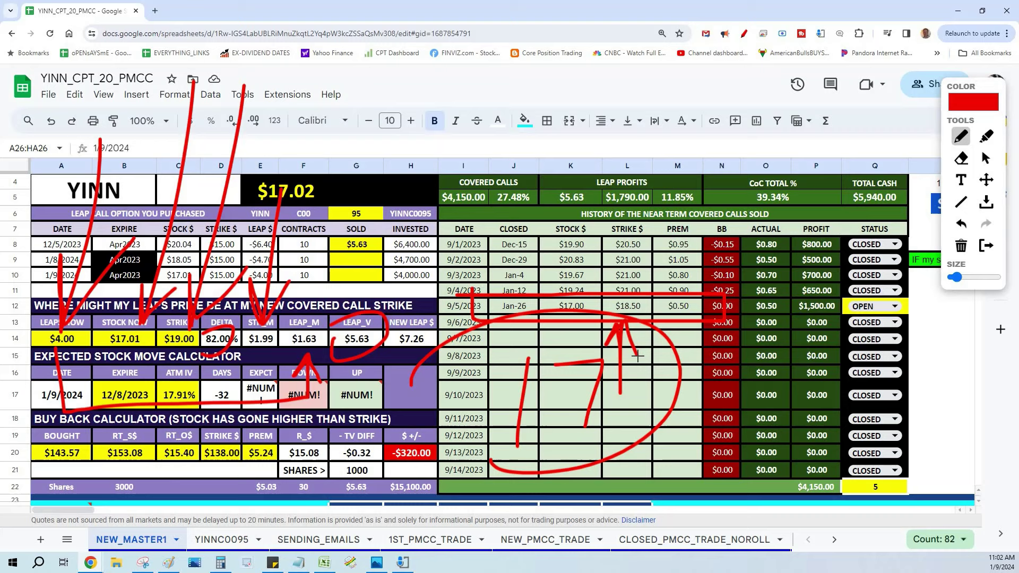
left_click_drag(679, 324, 680, 418)
left_click_drag(686, 324, 686, 416)
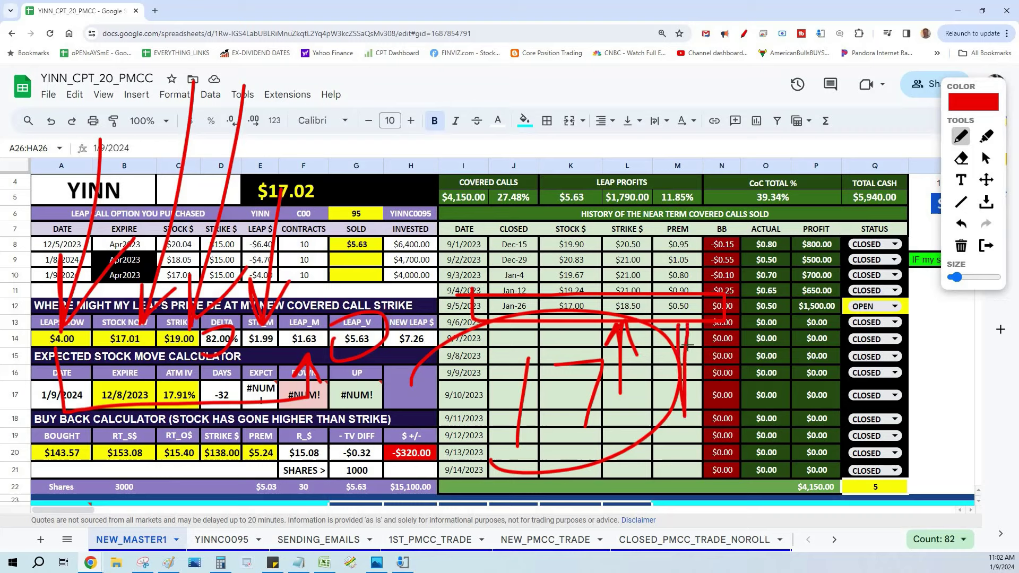
left_click_drag(665, 348, 678, 330)
left_click_drag(679, 322, 686, 342)
Step: Clear the sheet, circle the CoC TOTAL, TOTAL CASH, DATE and CLOSED headers, and scribble over the history
key("Escape")
mouse_move(732, 171)
left_mouse_down()
mouse_move(726, 215)
mouse_move(947, 200)
mouse_move(939, 137)
mouse_move(706, 157)
left_mouse_up()
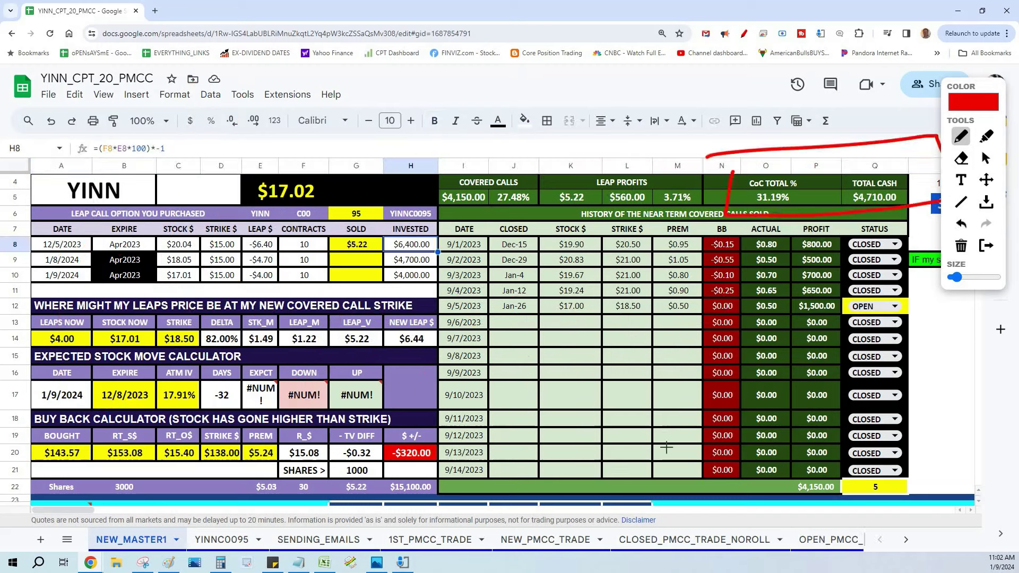
mouse_move(466, 211)
left_mouse_down()
mouse_move(552, 249)
mouse_move(477, 232)
left_mouse_up()
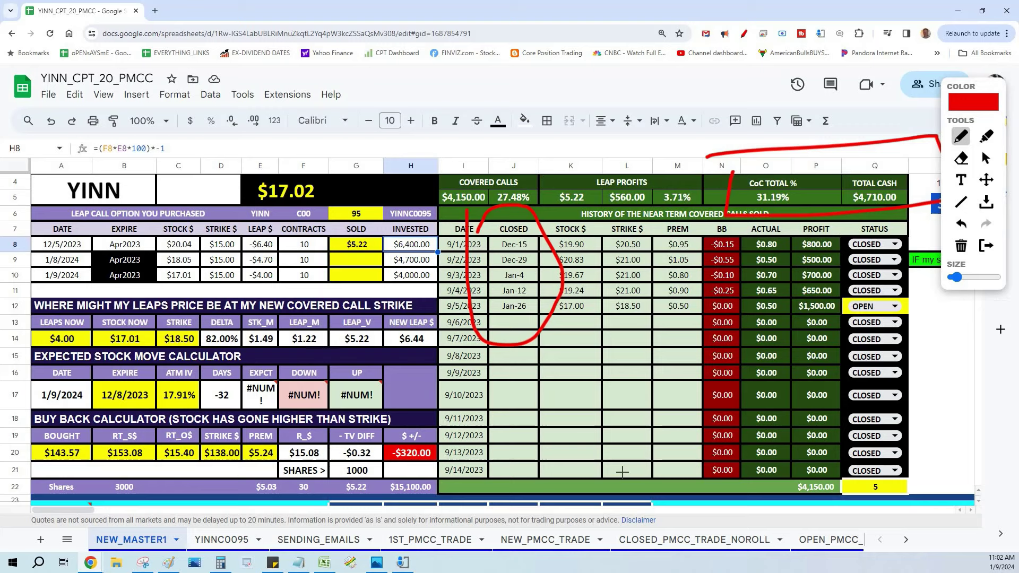
mouse_move(161, 431)
left_mouse_down()
mouse_move(393, 419)
mouse_move(760, 65)
left_mouse_up()
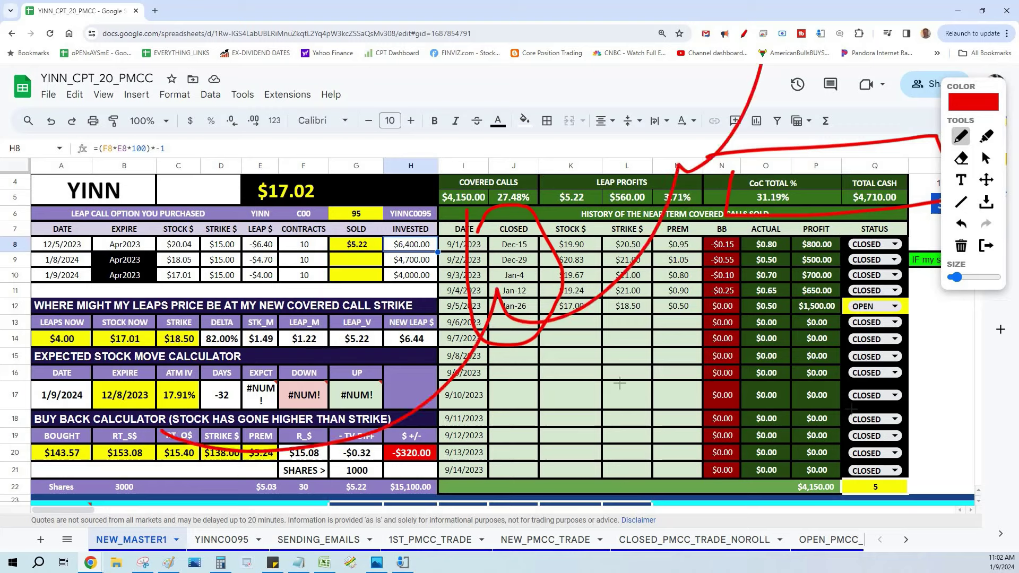
left_click_drag(653, 289, 620, 382)
mouse_move(706, 260)
left_mouse_down()
mouse_move(666, 350)
mouse_move(700, 292)
left_mouse_up()
mouse_move(847, 251)
left_mouse_down()
mouse_move(791, 324)
mouse_move(846, 249)
left_mouse_up()
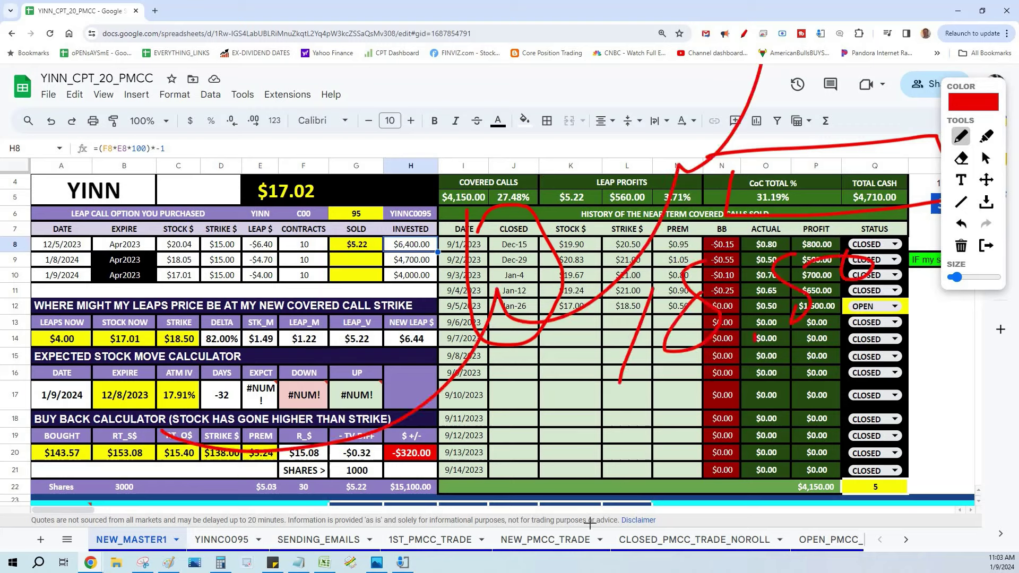
Step: Box the SOLD and INVESTED cells and draw a red arrow down column E
mouse_move(326, 216)
left_mouse_down()
mouse_move(349, 265)
mouse_move(309, 210)
left_mouse_up()
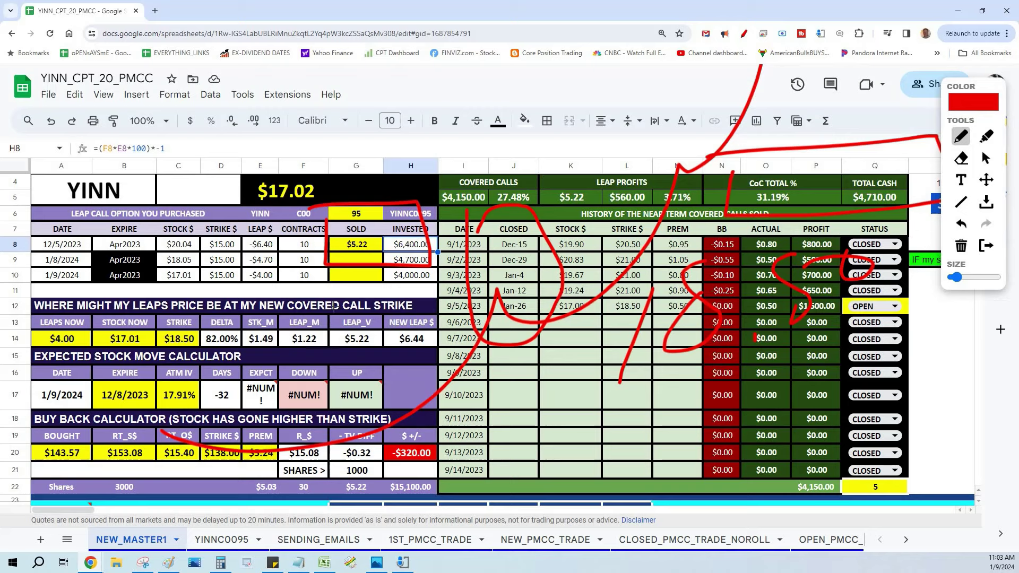
mouse_move(313, 239)
left_mouse_down()
mouse_move(289, 240)
mouse_move(271, 488)
mouse_move(250, 438)
left_mouse_up()
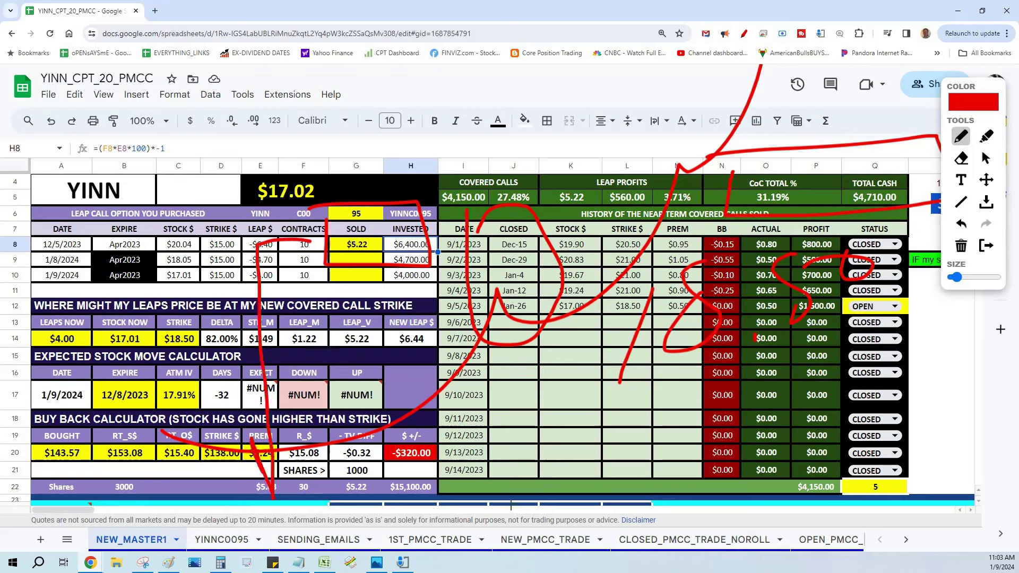
left_click_drag(273, 494, 293, 444)
Step: Clear the markings and box the $4,150.00, $560.00, 31.19% and $4,710.00 summary totals in red
key("Delete")
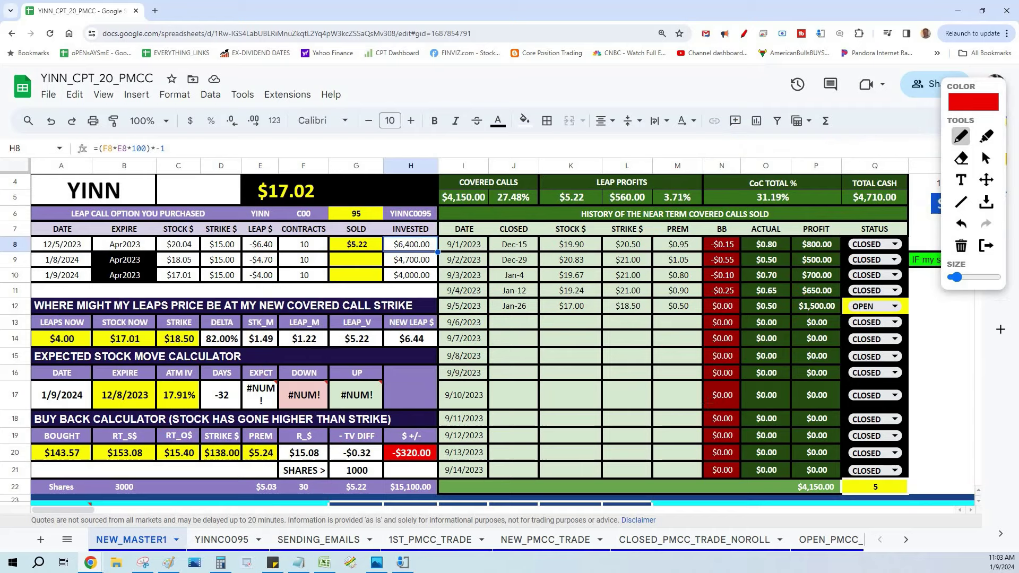
mouse_move(427, 147)
left_mouse_down()
mouse_move(606, 228)
mouse_move(902, 228)
left_mouse_up()
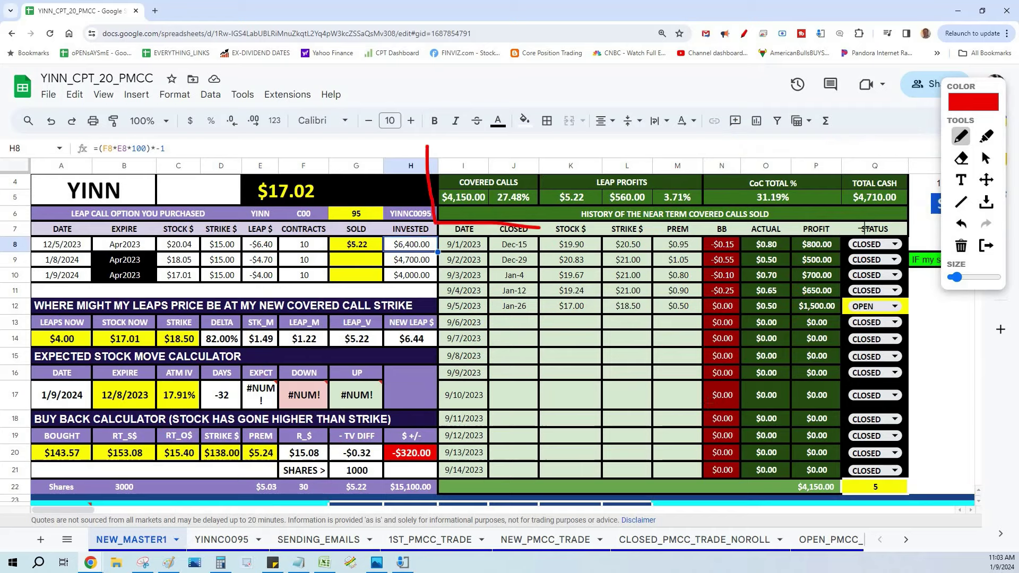
mouse_move(909, 157)
left_mouse_down()
mouse_move(914, 175)
mouse_move(843, 153)
mouse_move(433, 154)
left_mouse_up()
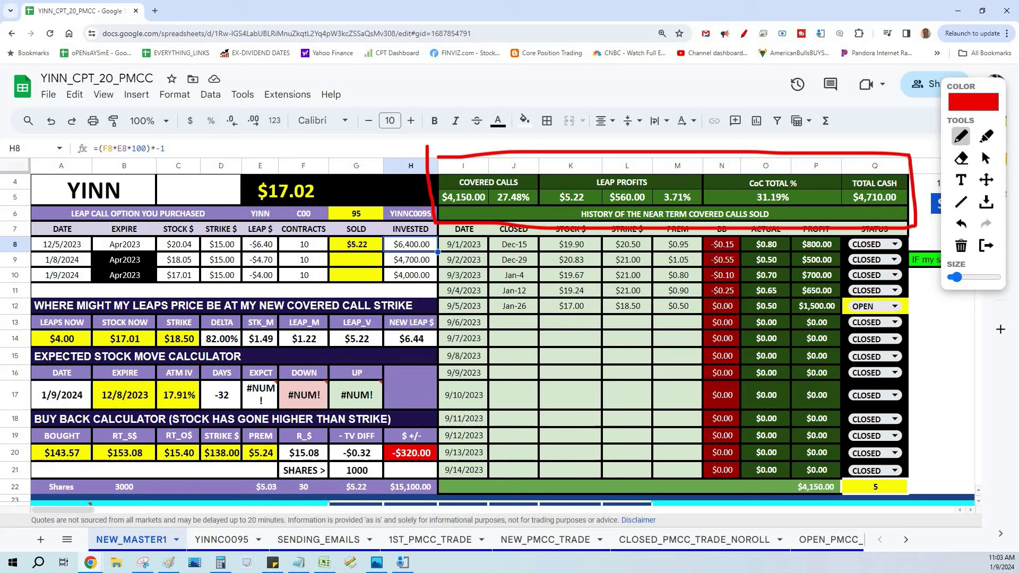
Step: Clear the old red box and draw a red ellipse around the COVERED CALLS totals
key("ctrl+shift+d")
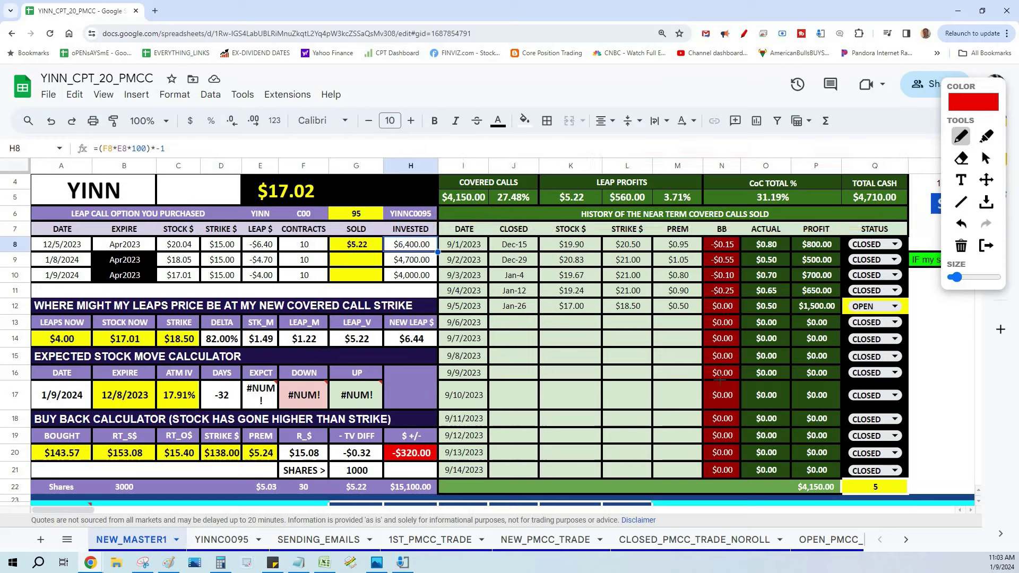
mouse_move(480, 169)
left_mouse_down()
mouse_move(589, 183)
mouse_move(432, 143)
left_mouse_up()
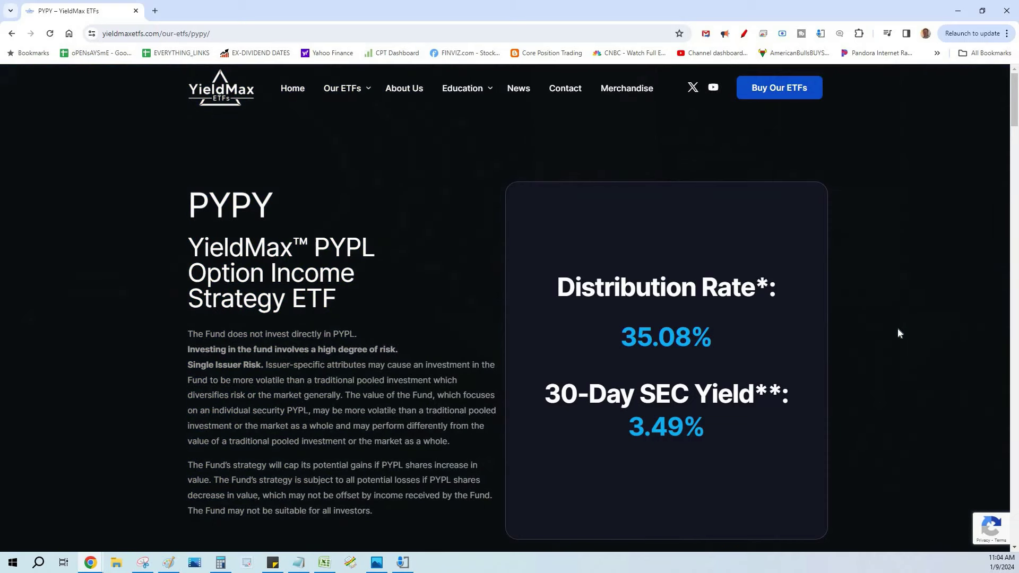
Step: Draw red lines from Distribution Details to each PYPY distribution amount, starting with $0.6211
scroll(899, 332, "down", 10)
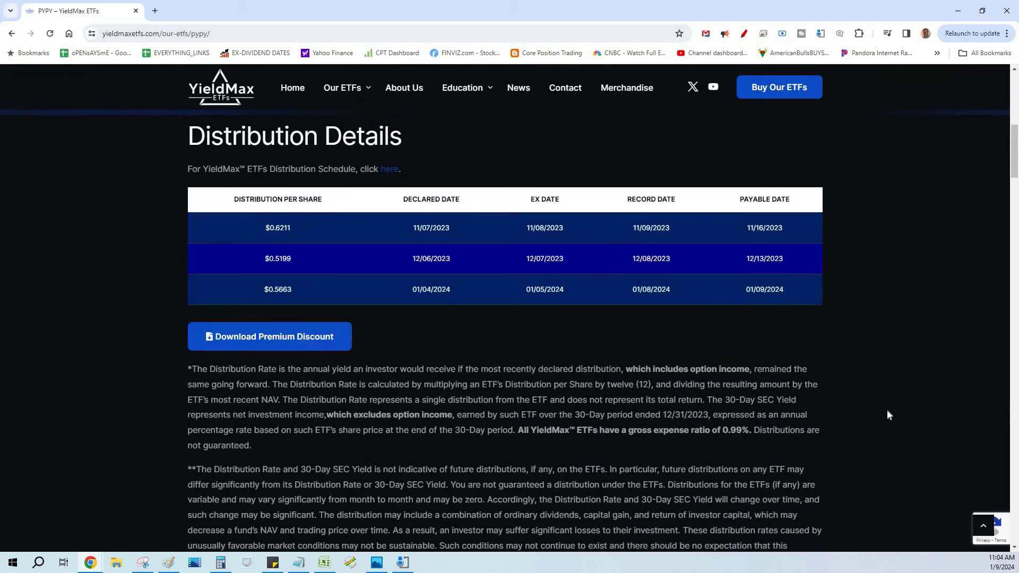
key("alt+shift+d")
left_click_drag(273, 216, 430, 132)
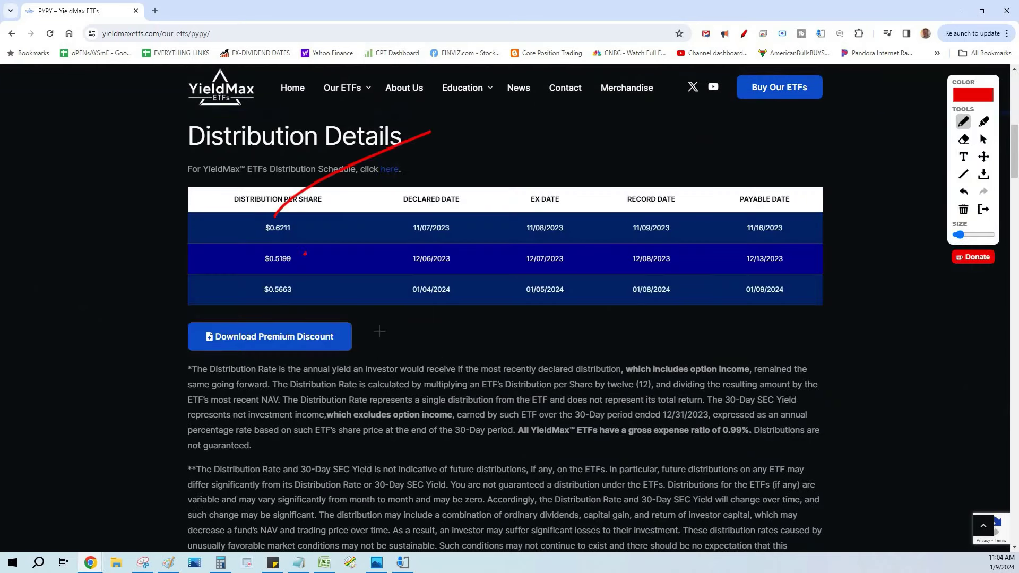
mouse_move(498, 155)
left_mouse_down()
mouse_move(304, 254)
mouse_move(608, 209)
left_mouse_up()
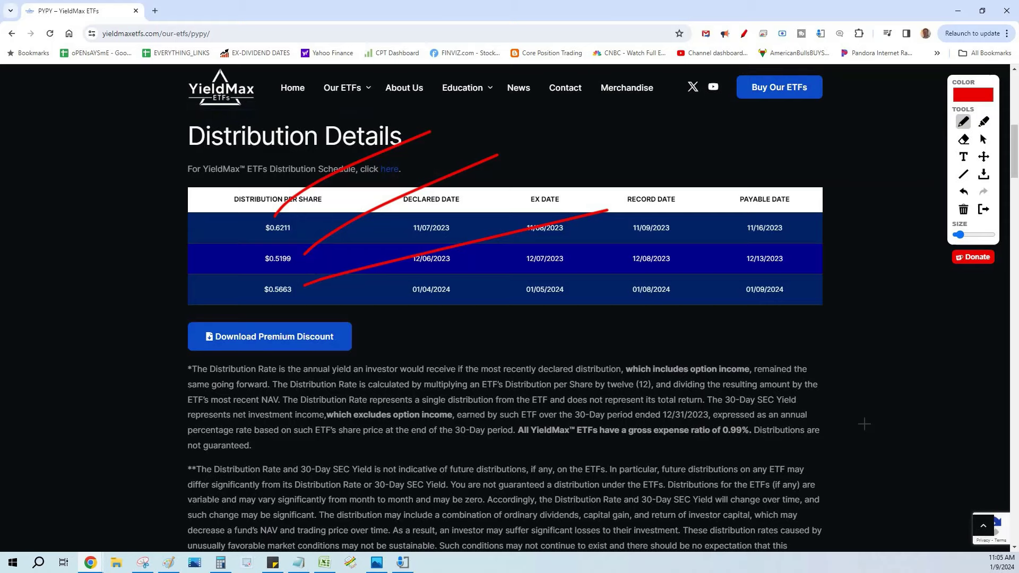
scroll(864, 424, "down", 15)
scroll(656, 391, "up", 3)
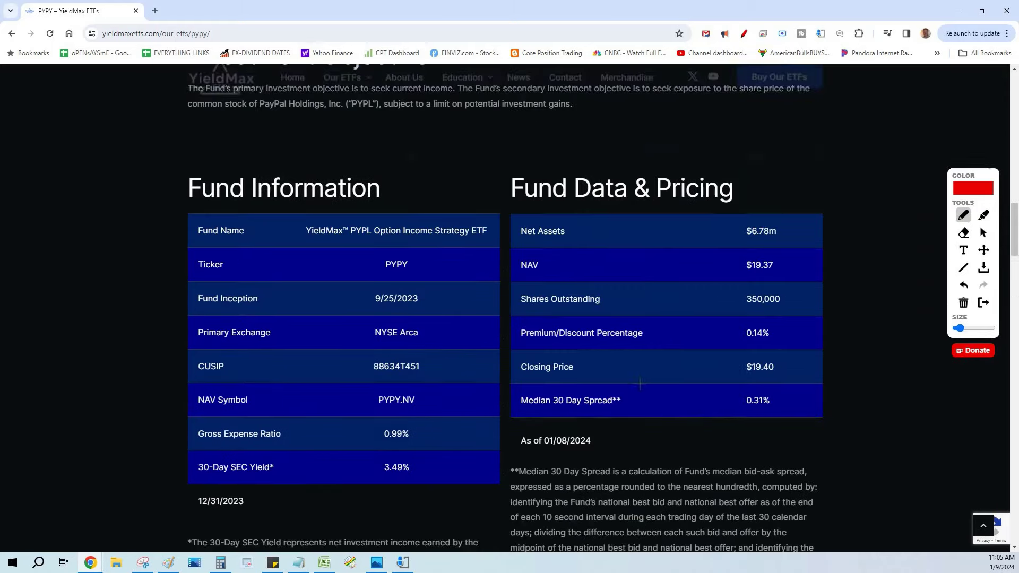
scroll(656, 392, "down", 3)
scroll(655, 391, "down", 10)
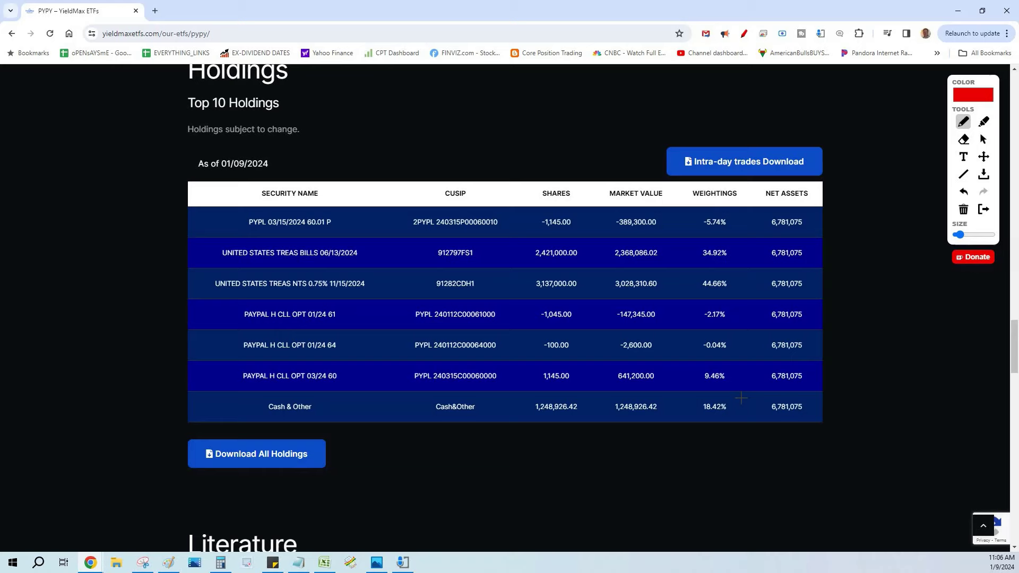
Step: Circle PYPY's Distribution Rate and SEC Yield card in red
scroll(432, 424, "up", 15)
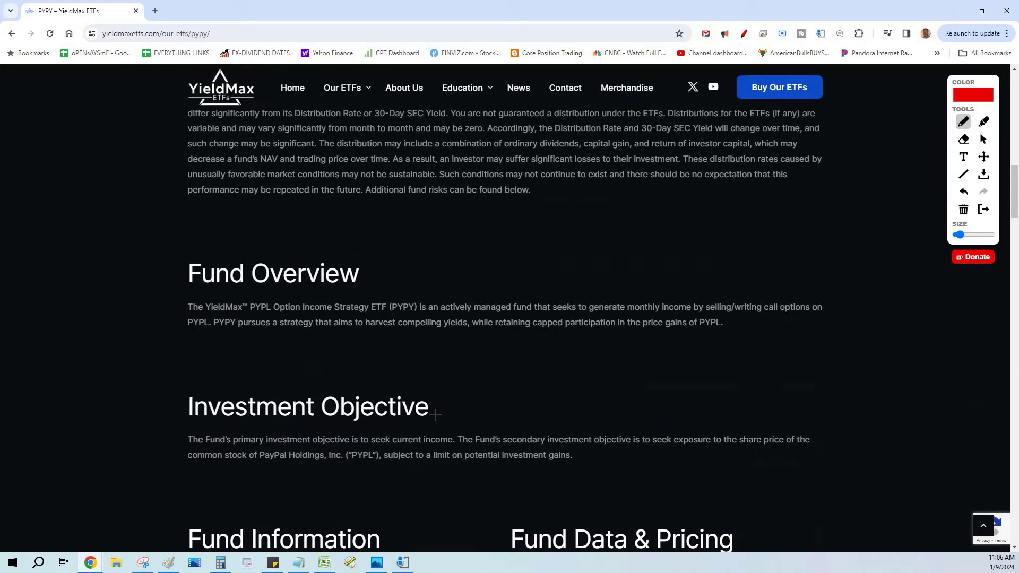
scroll(508, 186, "down", 10)
scroll(507, 186, "up", 7)
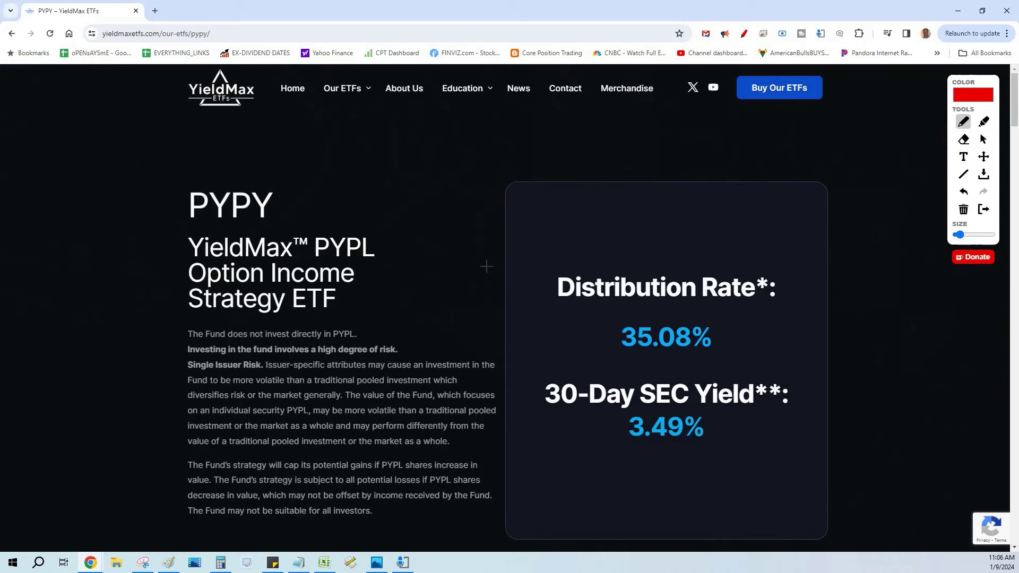
mouse_move(508, 267)
left_mouse_down()
mouse_move(506, 449)
mouse_move(798, 243)
mouse_move(448, 225)
left_mouse_up()
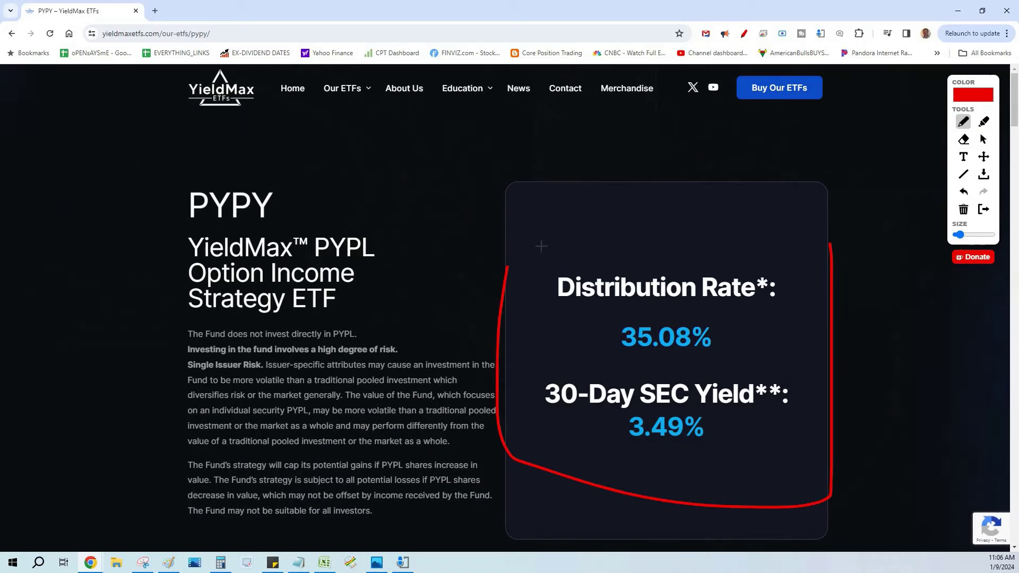
Step: Loop the Performance table and the Top 10 Holdings table in red
scroll(250, 338, "down", 10)
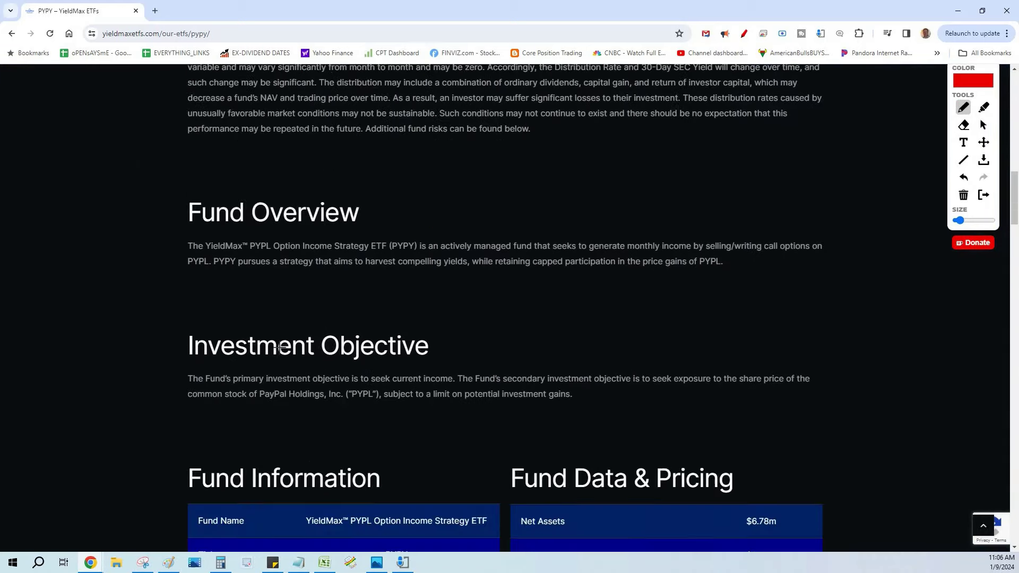
scroll(371, 377, "down", 10)
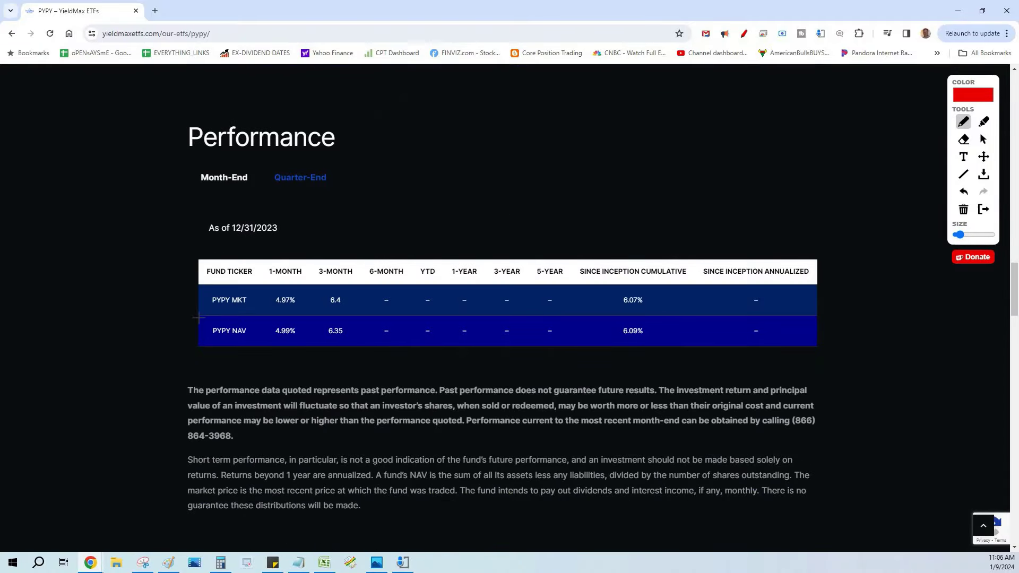
mouse_move(726, 387)
left_mouse_down()
mouse_move(169, 172)
mouse_move(724, 387)
left_mouse_up()
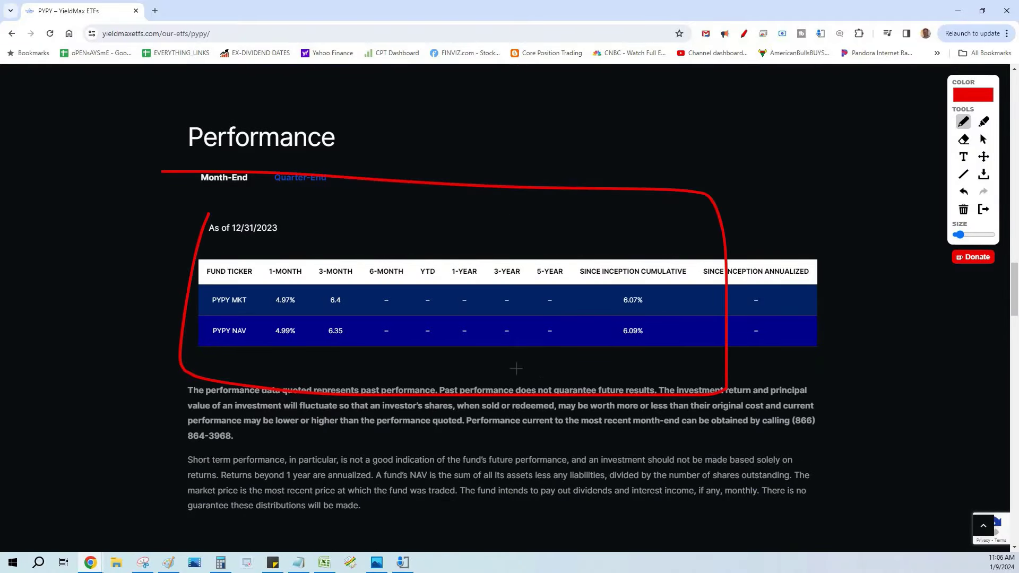
scroll(593, 378, "down", 4)
scroll(594, 378, "down", 5)
mouse_move(163, 158)
left_mouse_down()
mouse_move(981, 422)
mouse_move(84, 149)
left_mouse_up()
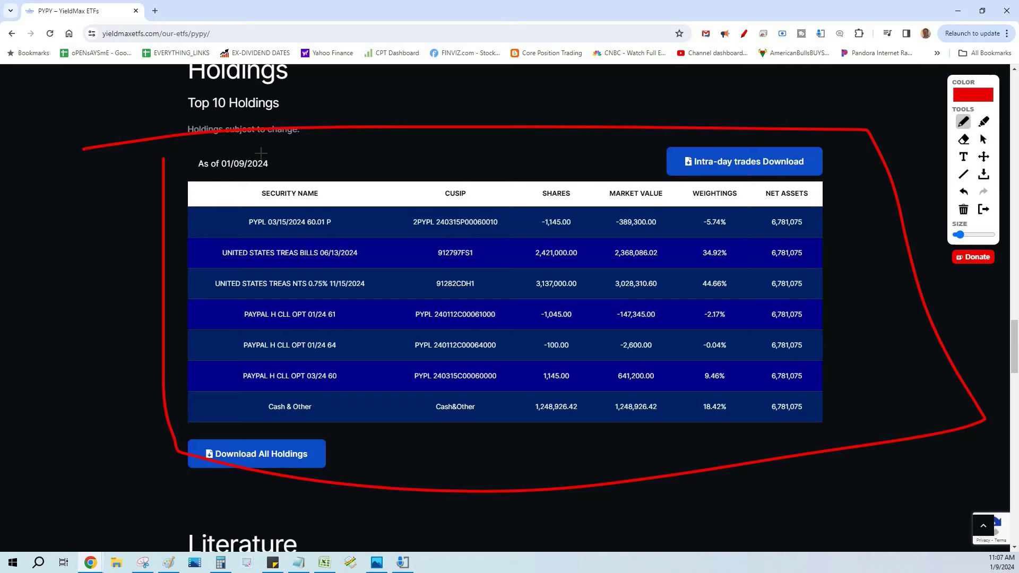
Step: In the YINN tracker, box the PROFIT column values and draw a large red loop
key("alt+Tab")
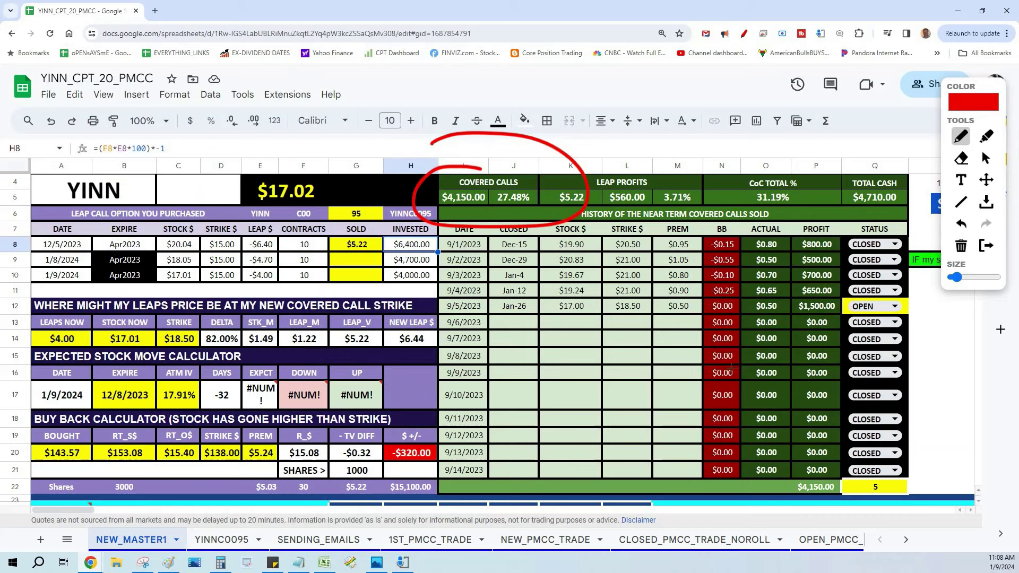
mouse_move(788, 215)
left_mouse_down()
mouse_move(822, 321)
mouse_move(809, 218)
left_mouse_up()
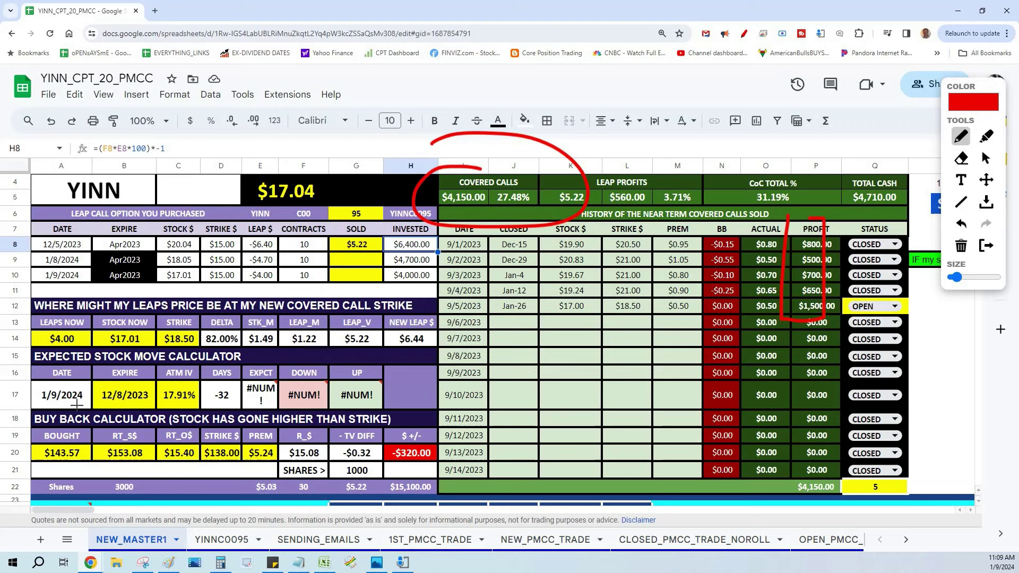
mouse_move(17, 264)
left_mouse_down()
mouse_move(12, 456)
mouse_move(440, 227)
mouse_move(59, 255)
left_mouse_up()
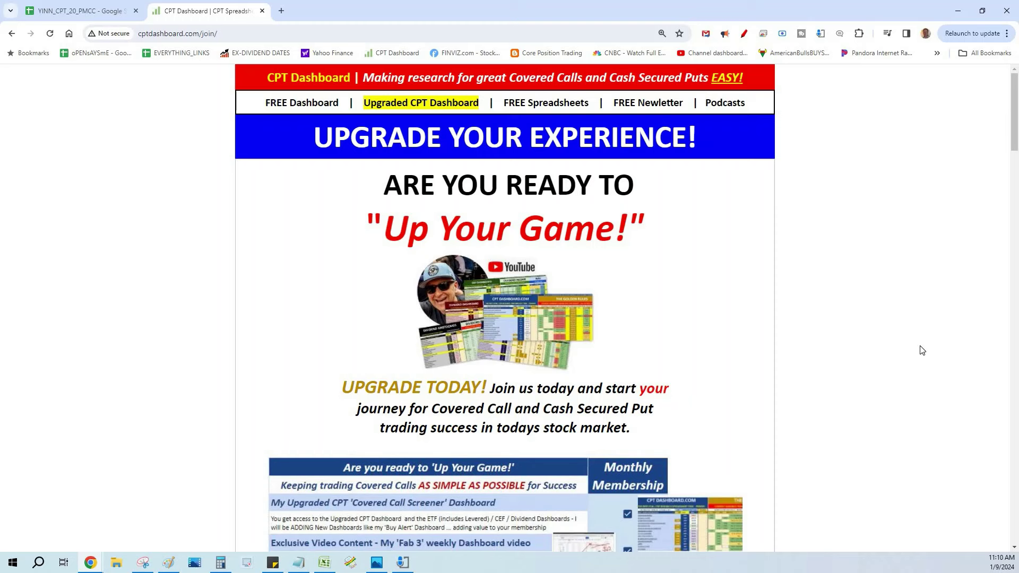
Step: Draw a big red X and arrows pointing down toward the Monthly Membership table
key("alt+shift+d")
left_click_drag(344, 101, 796, 551)
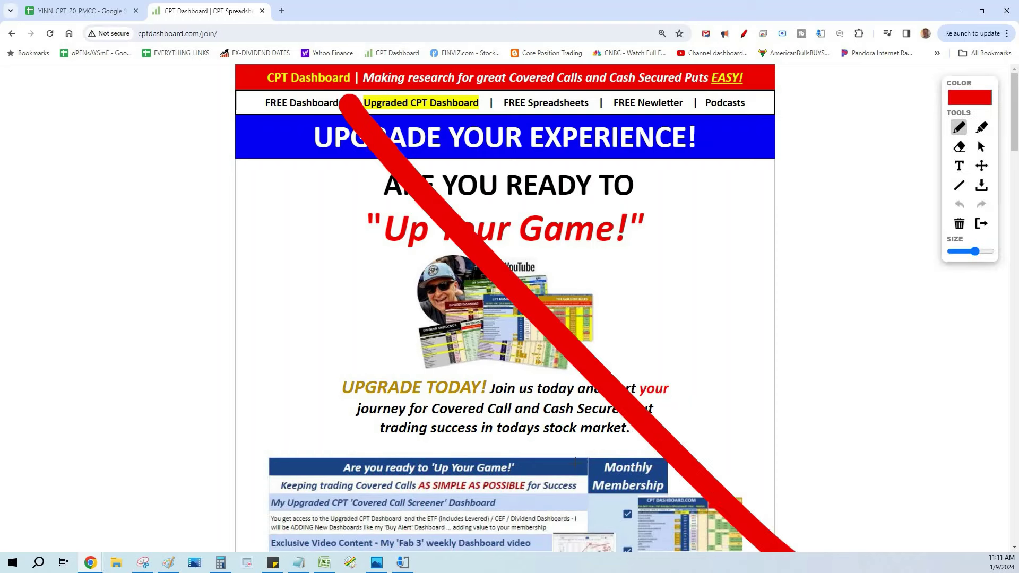
left_click_drag(572, 457, 759, 318)
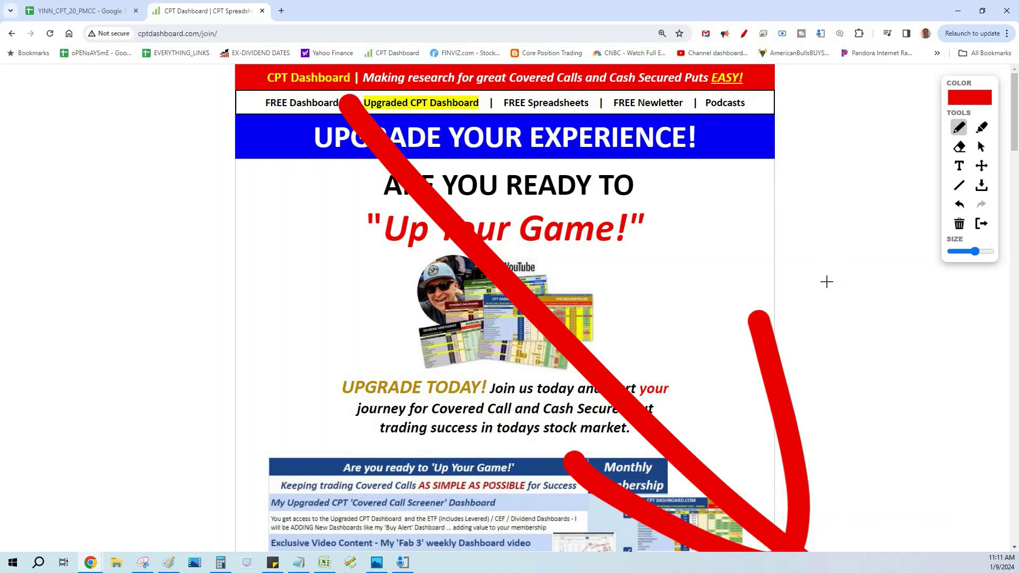
mouse_move(683, 87)
left_mouse_down()
mouse_move(289, 391)
mouse_move(159, 551)
left_mouse_up()
left_click_drag(277, 329, 594, 442)
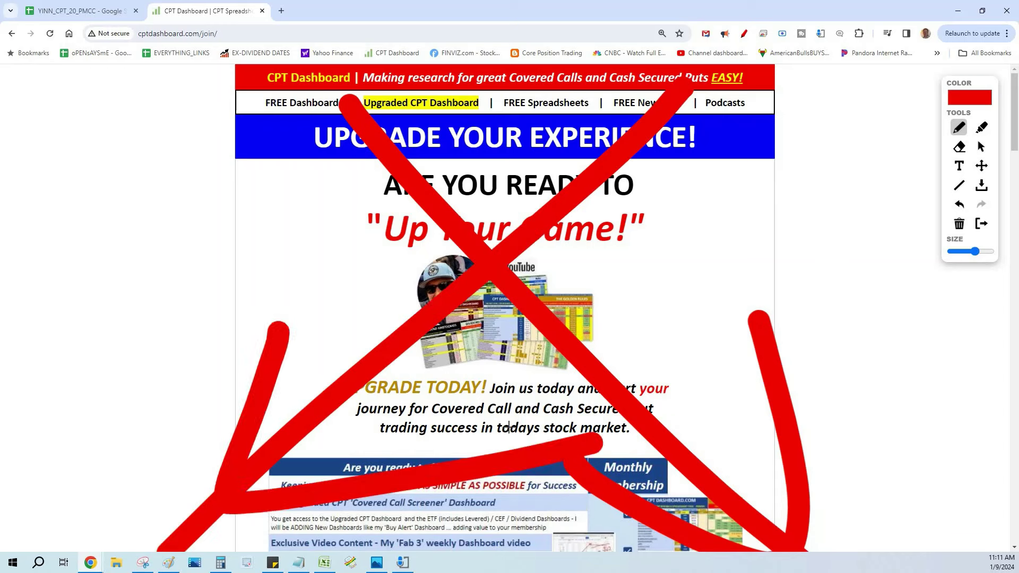